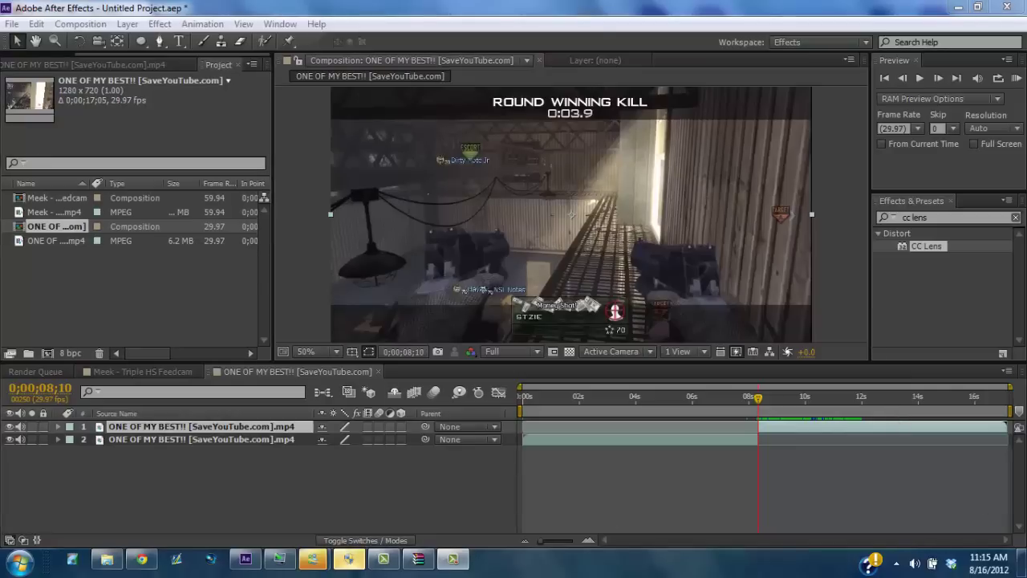
In YouTube, jump the Infinite game clip back near 0:14 and pause it at 0:16.
click(141, 558)
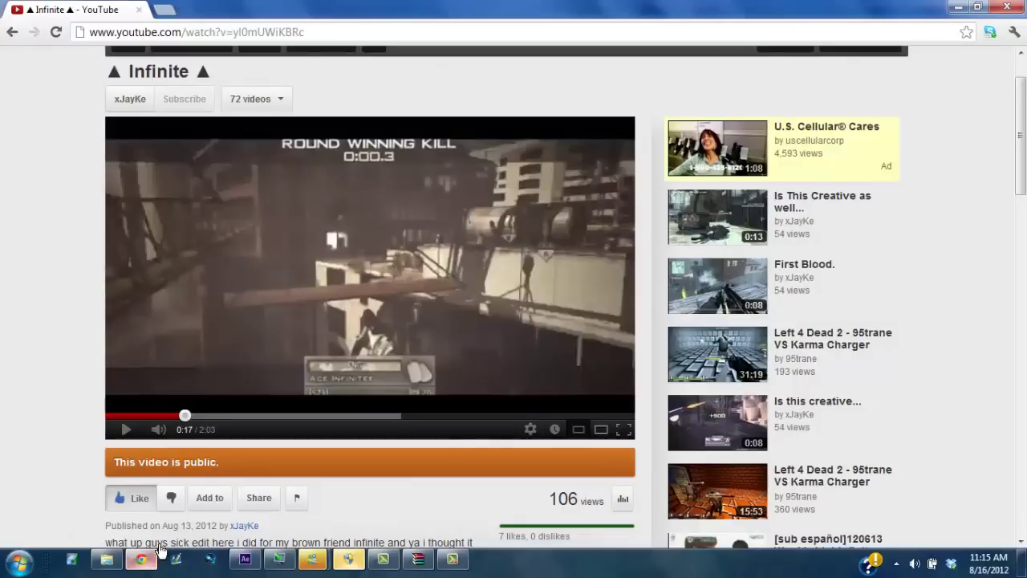
click(174, 417)
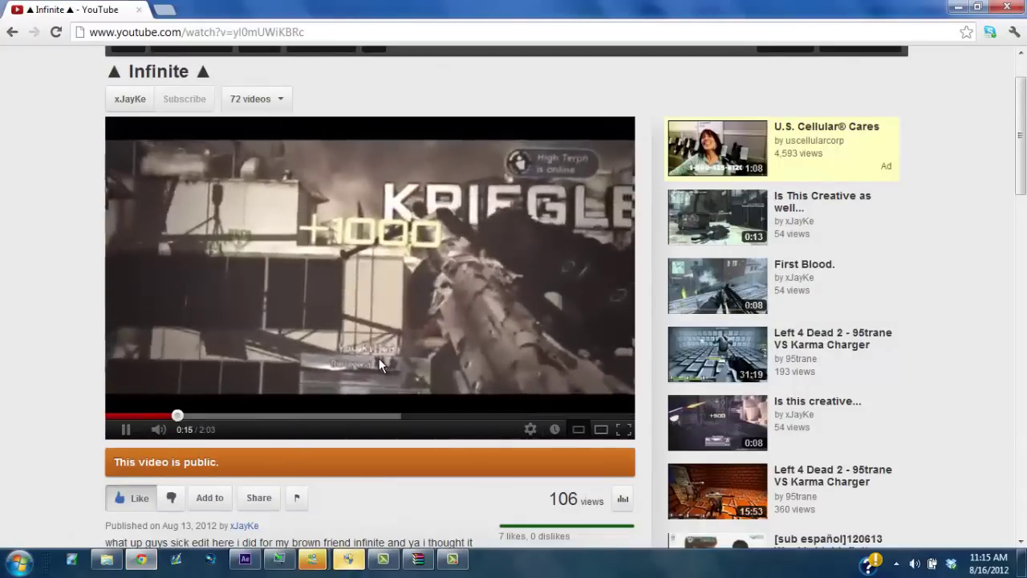
click(561, 314)
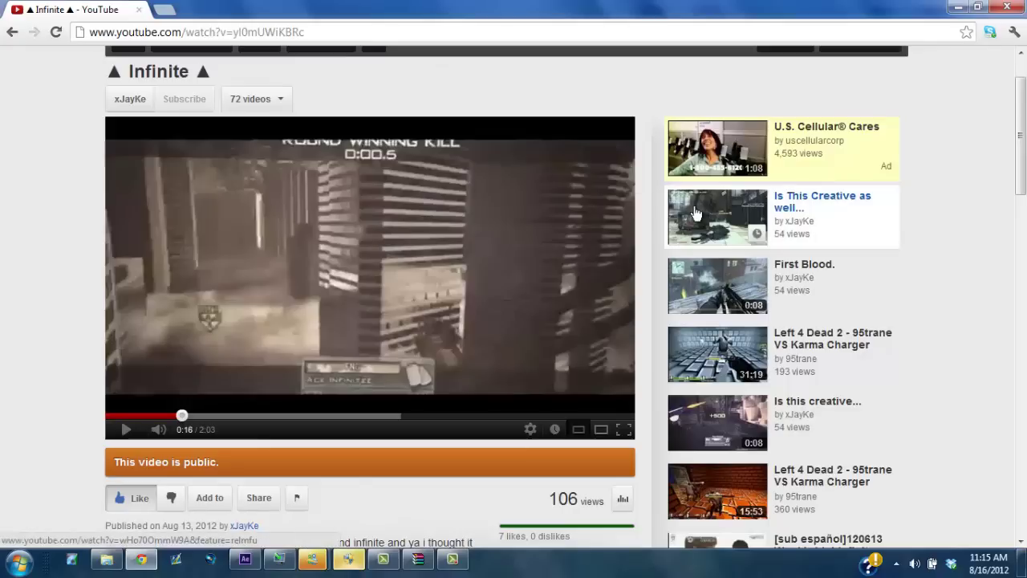
click(453, 560)
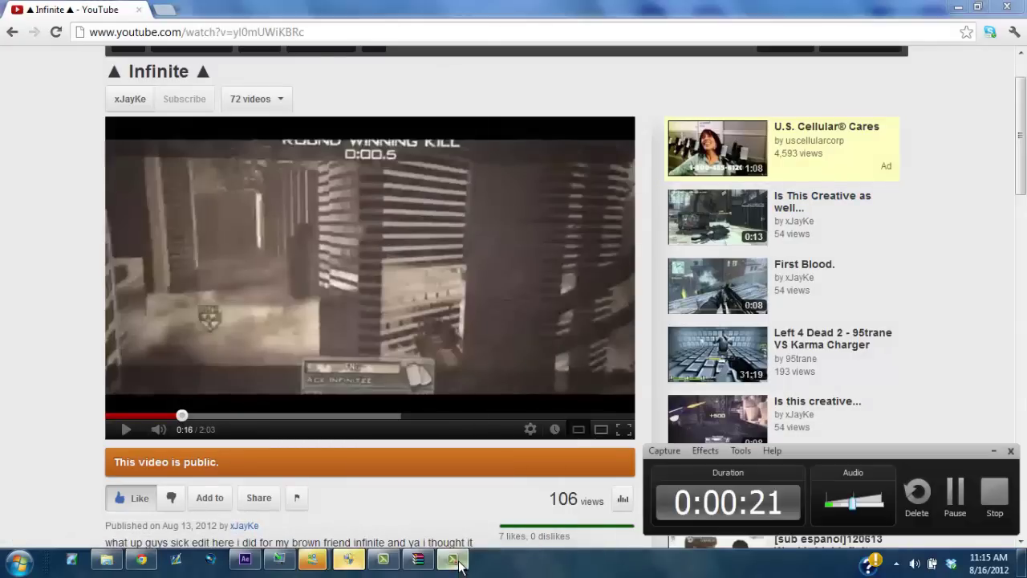
Back in After Effects, clear the Effects & Presets search so all categories show.
click(251, 564)
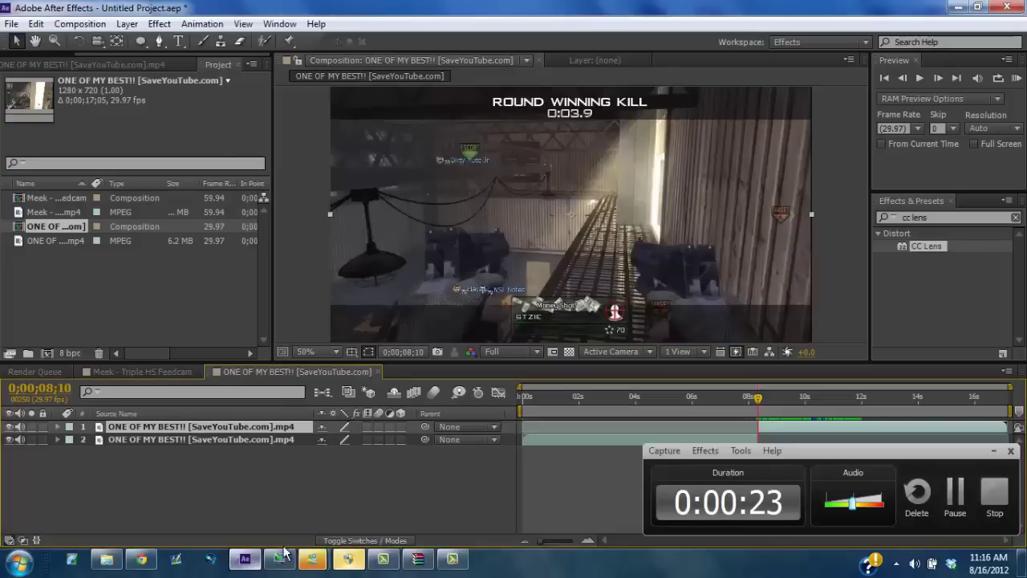
click(994, 451)
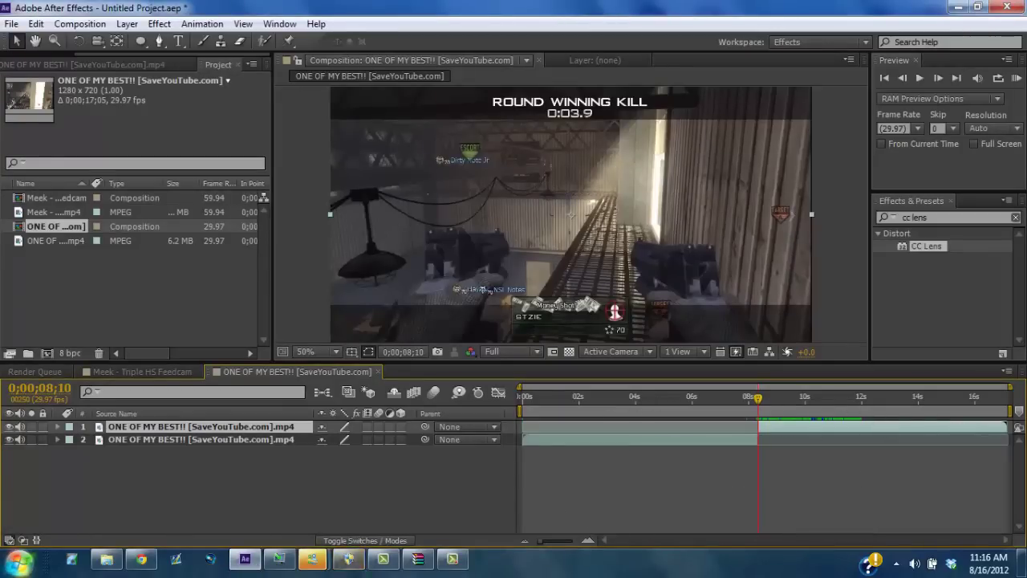
click(1016, 219)
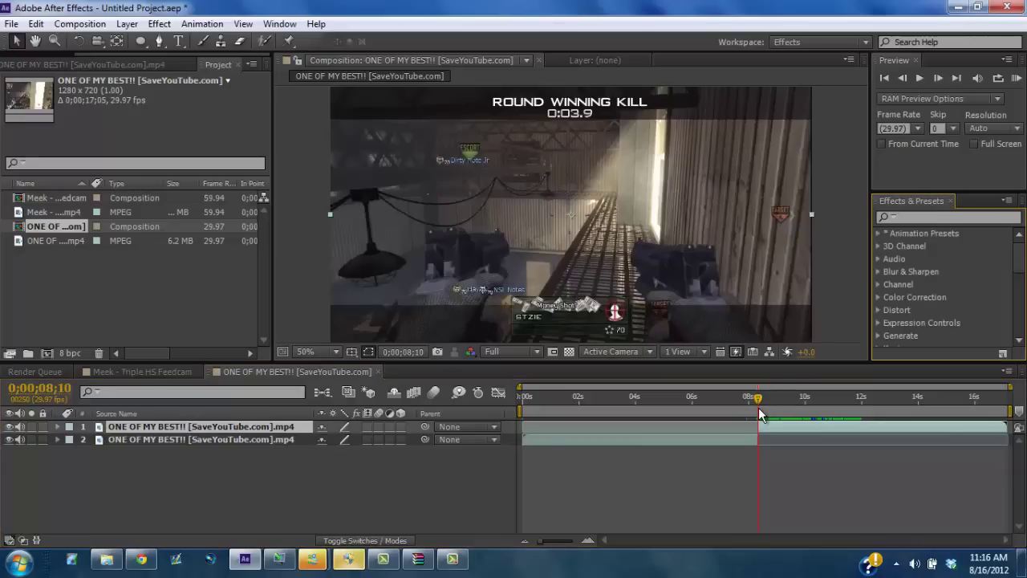
Step back five frames, nudge layer 2's clip slightly later, and return to 0;00;08;10.
click(903, 79)
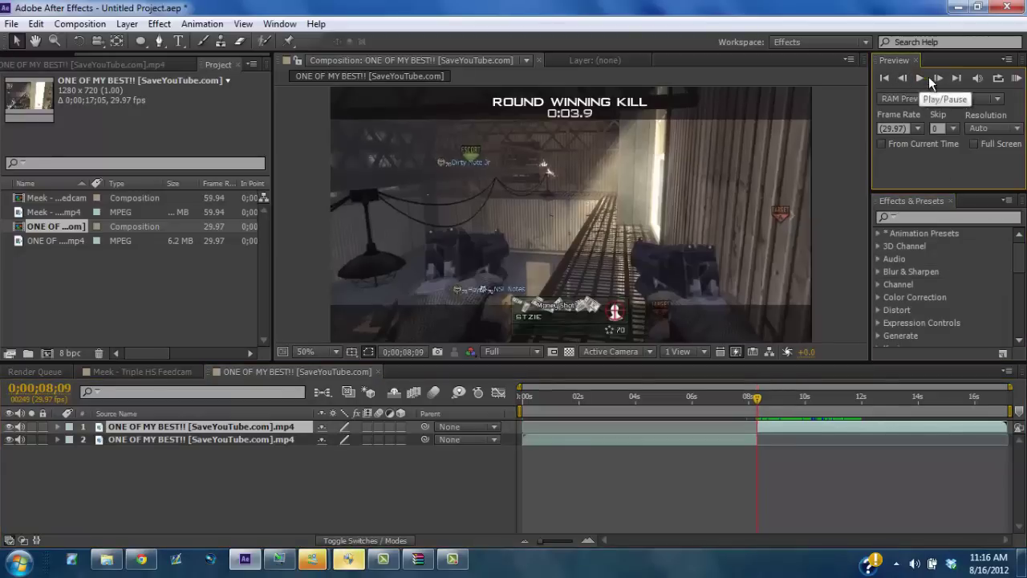
click(908, 79)
click(908, 79)
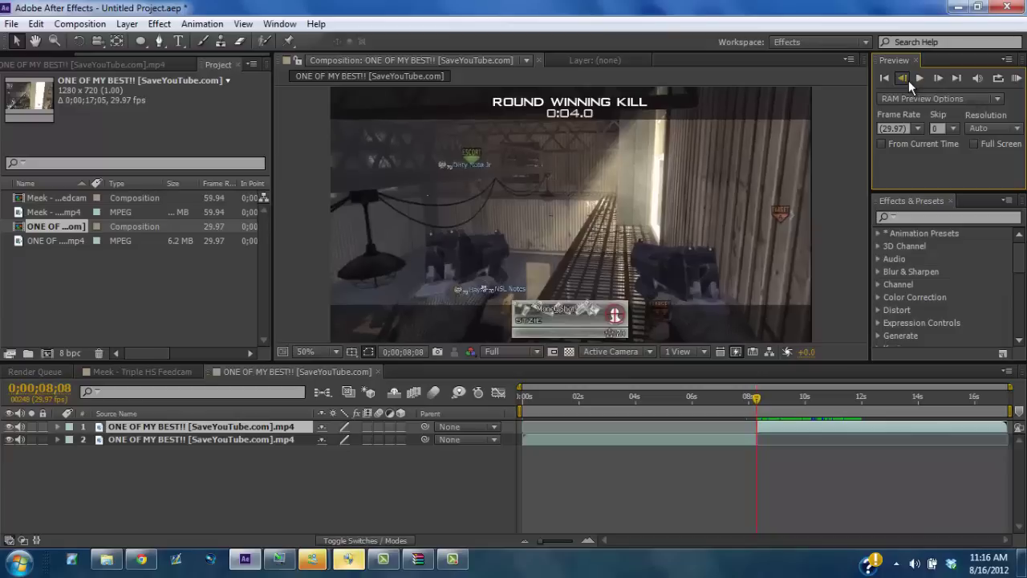
click(908, 79)
click(908, 80)
click(909, 79)
click(908, 80)
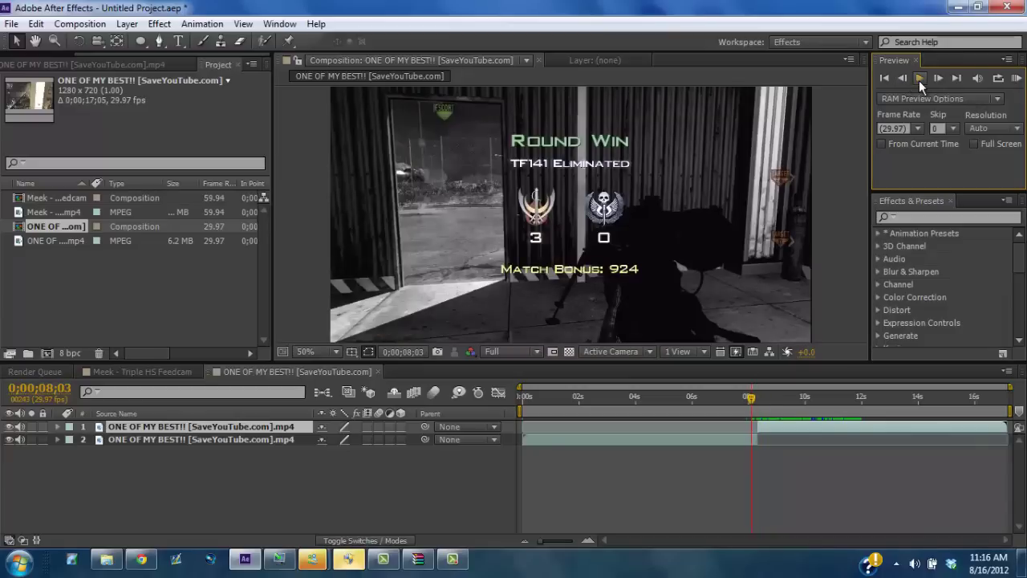
click(748, 439)
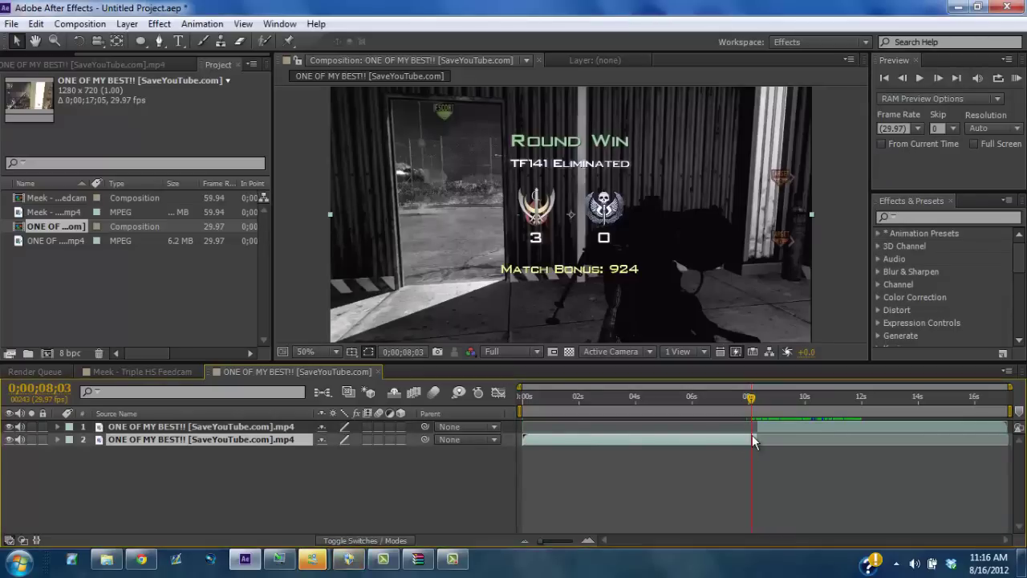
drag(751, 429, 746, 440)
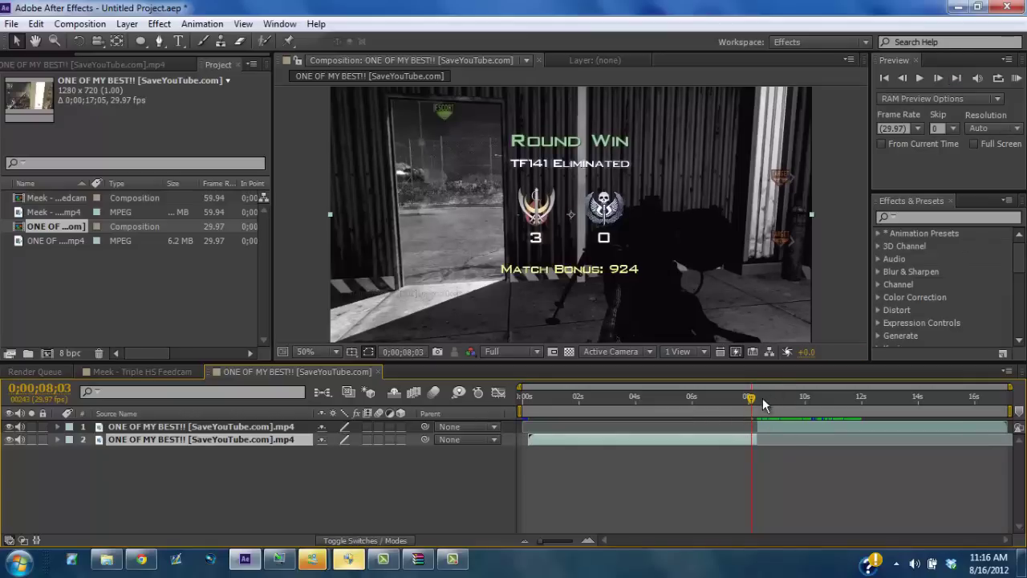
drag(758, 403, 761, 405)
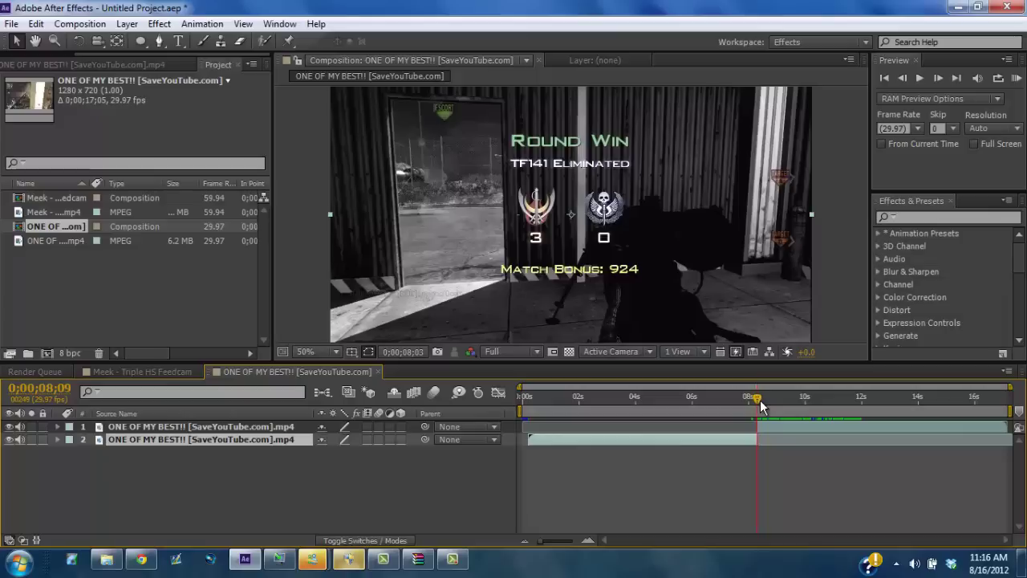
click(938, 77)
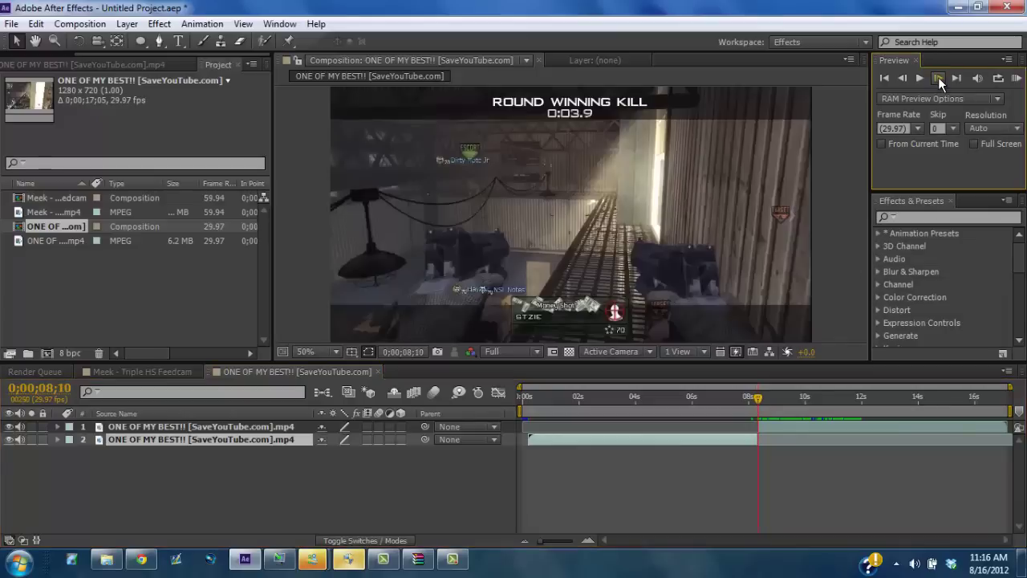
Split layer 1 at the current time 0;00;08;10 with Ctrl+Shift+D, creating a third layer.
click(784, 427)
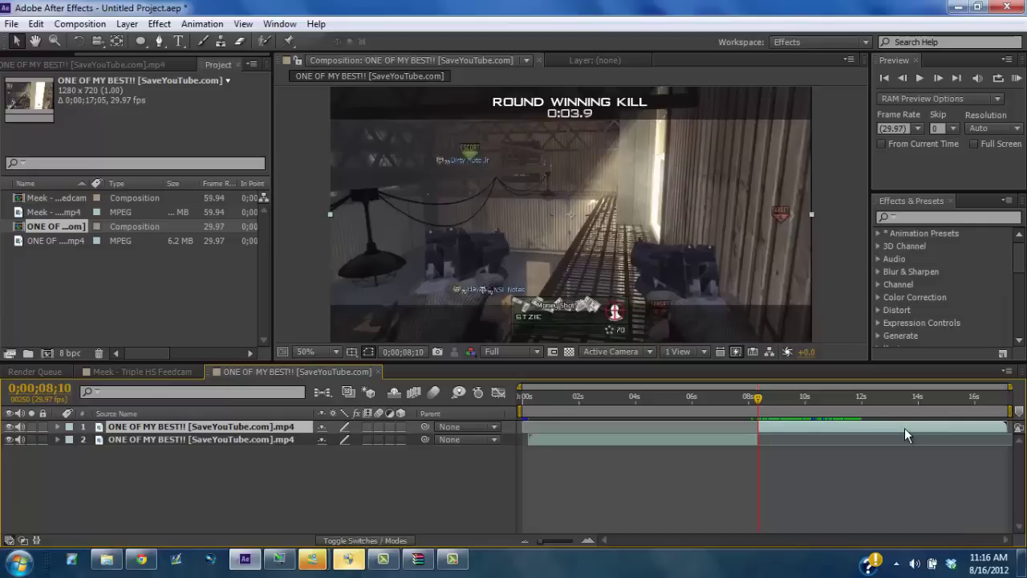
drag(904, 430, 903, 431)
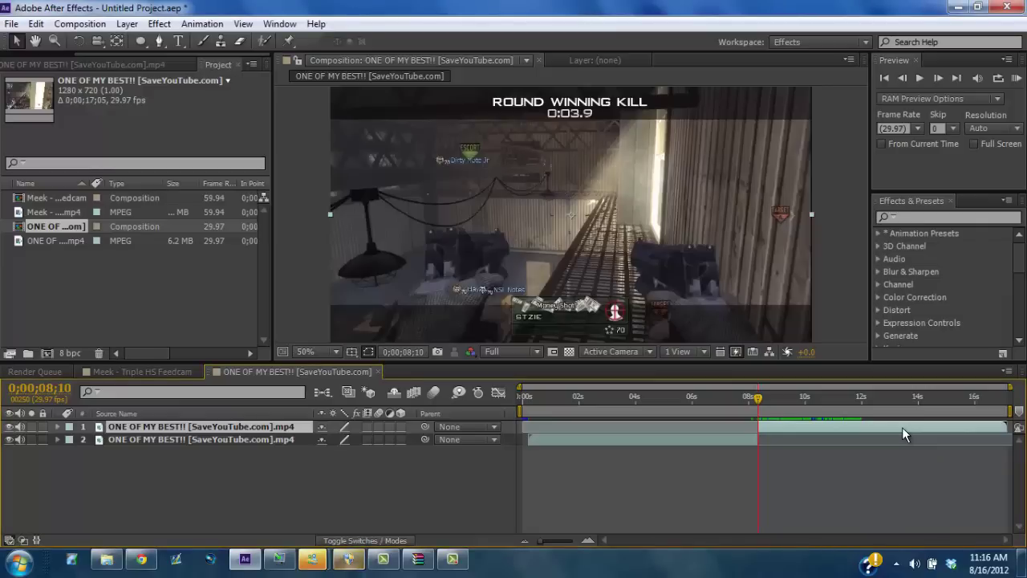
key(ctrl+shift+d)
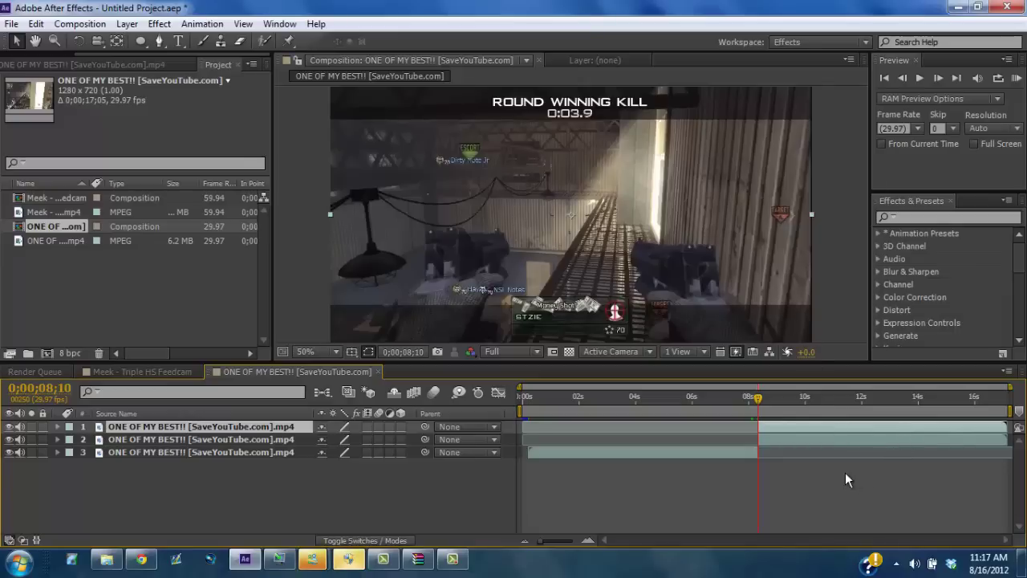
Apply Layer > Time > Freeze Frame to layer 1, holding it at 0;00;08;10.
click(127, 23)
click(768, 423)
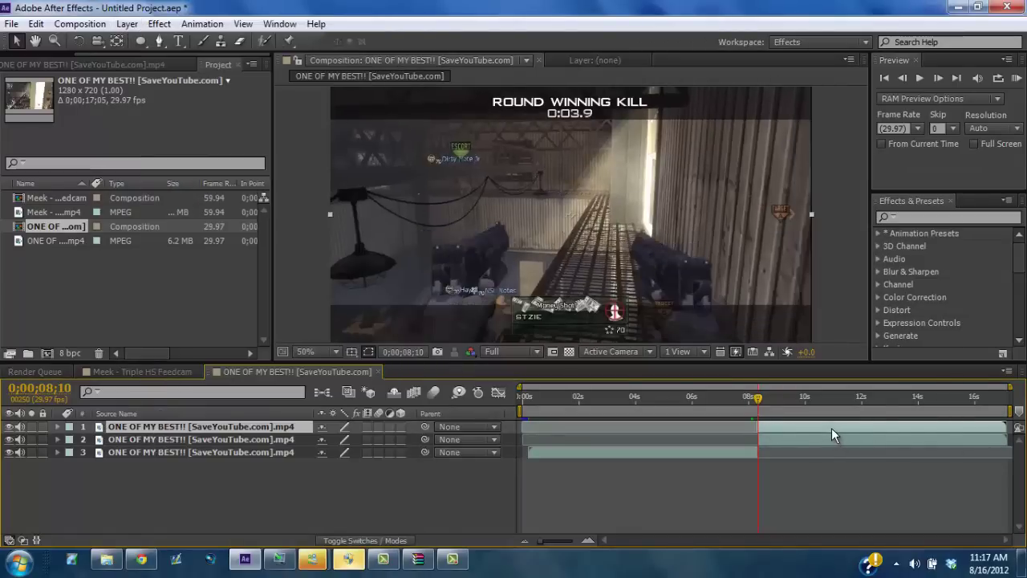
click(127, 23)
mouse_move(336, 201)
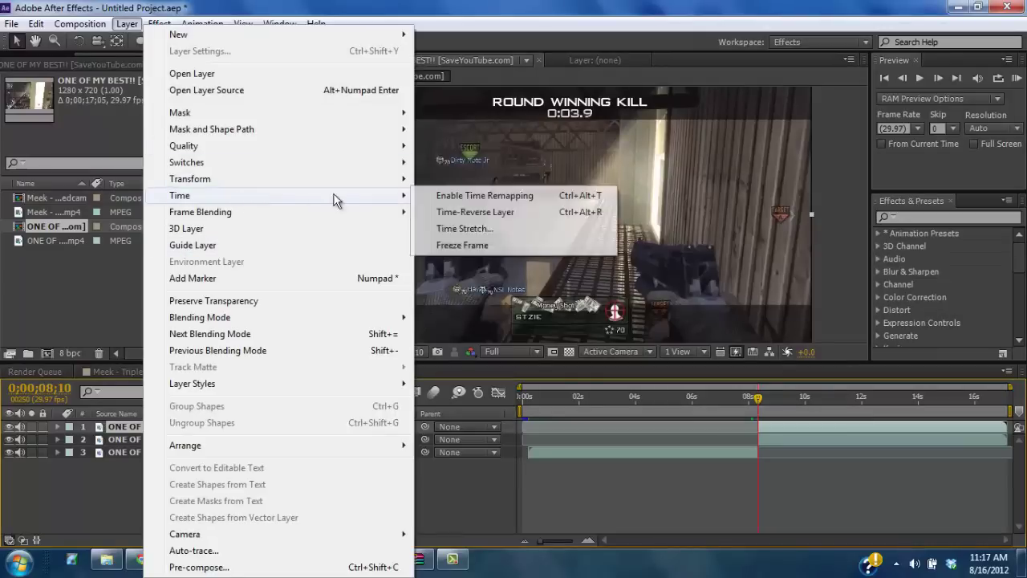
click(460, 249)
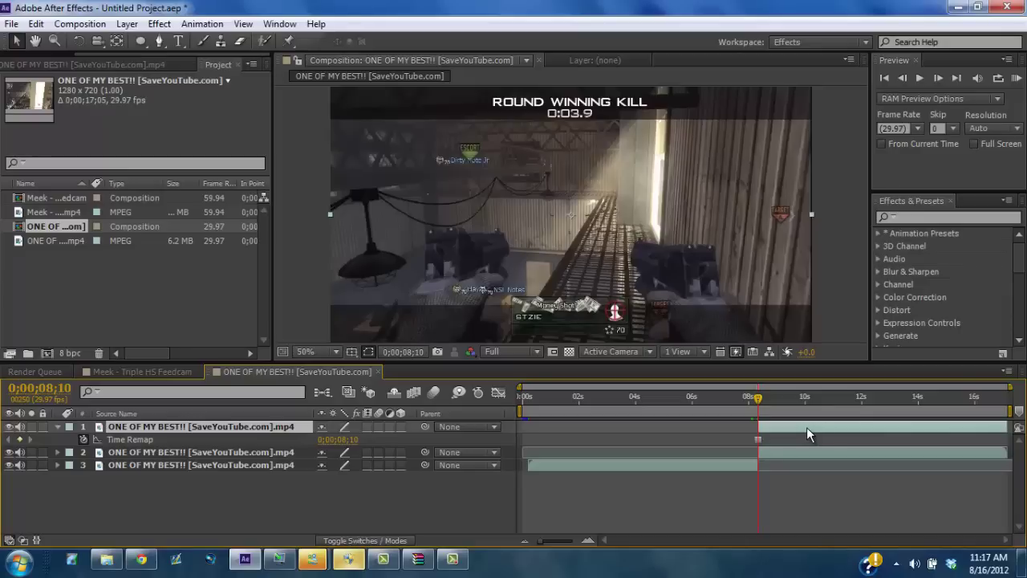
Move the frozen layer to start at 0;00;08;00 and trim its out-point at 0;00;08;10.
key(shift+Page_Up)
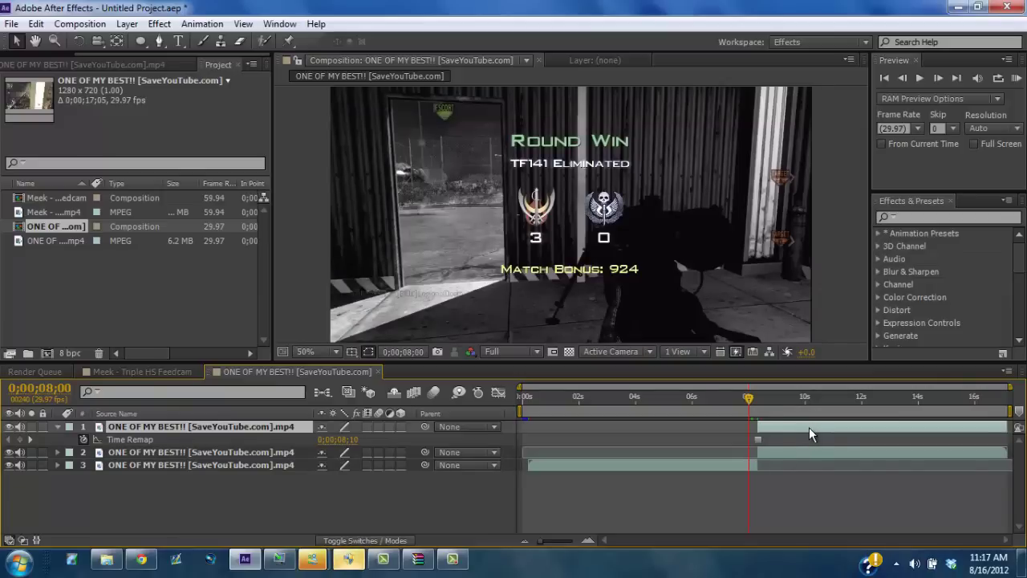
drag(809, 427, 787, 428)
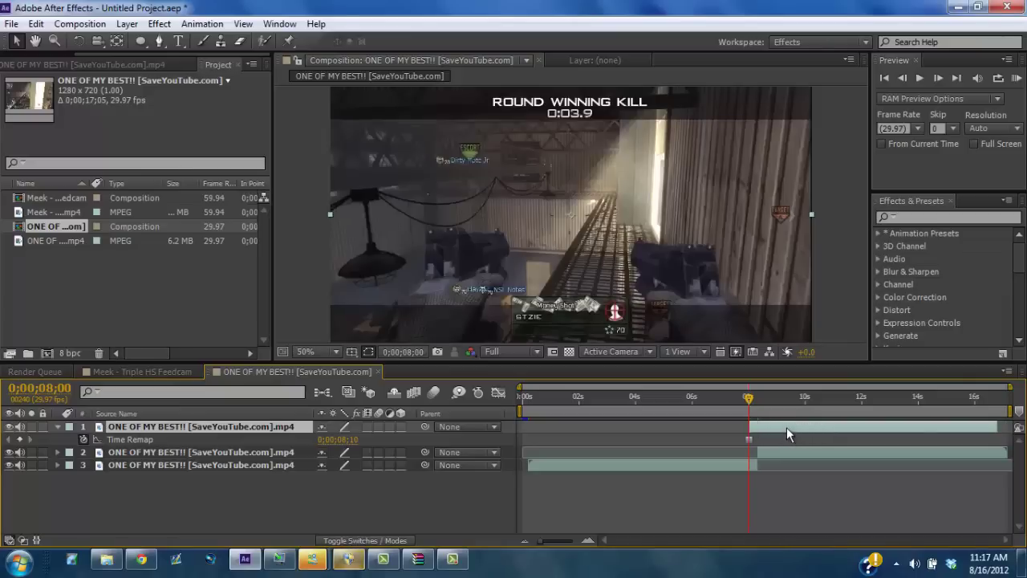
click(936, 77)
click(937, 78)
click(937, 78)
click(937, 78)
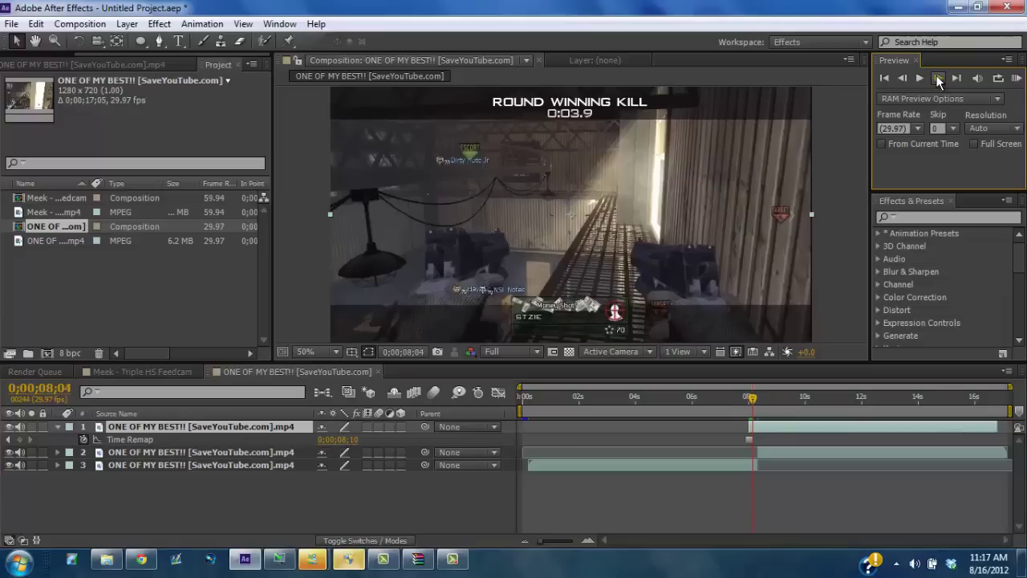
click(937, 77)
click(938, 78)
click(937, 77)
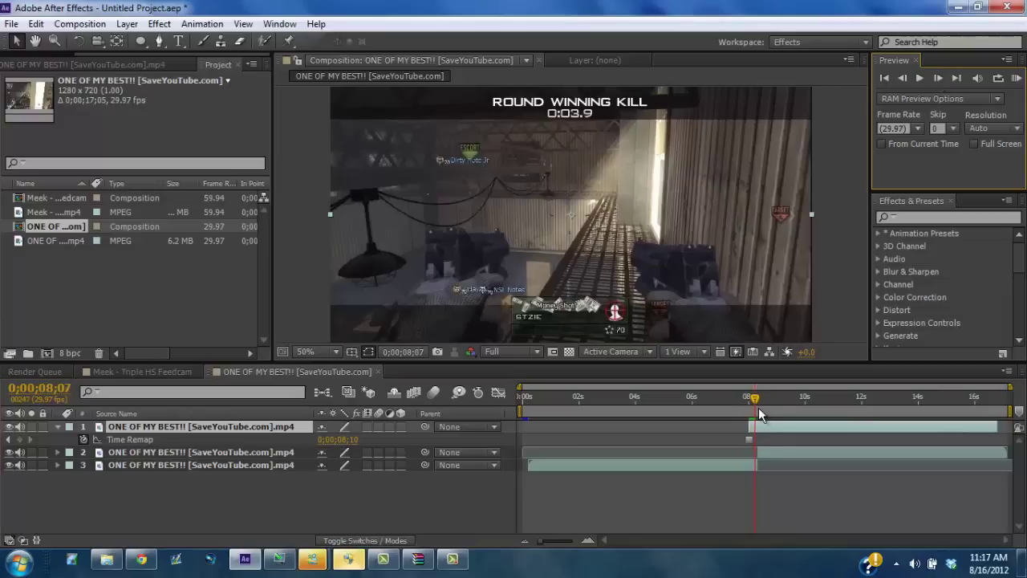
drag(755, 399, 758, 398)
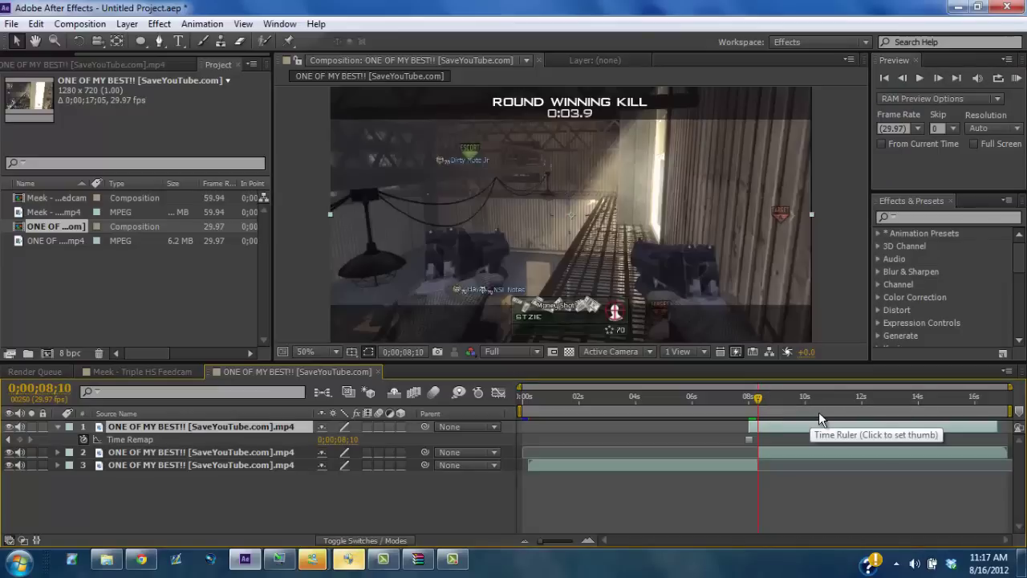
key(alt+bracketright)
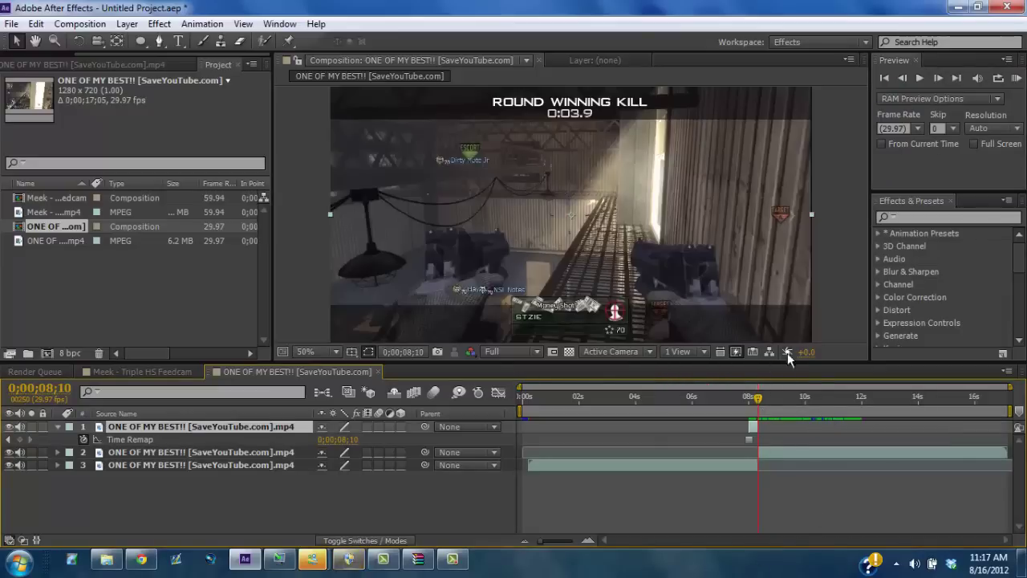
drag(760, 407, 748, 405)
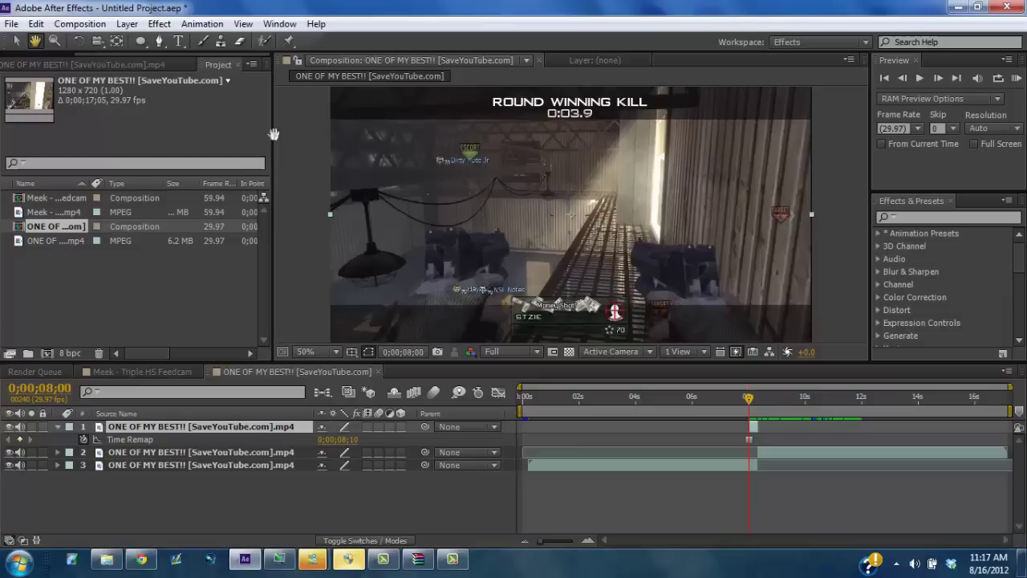
Start a Pen mask on the freeze-frame with top-edge points stretched past the right side.
double_click(36, 41)
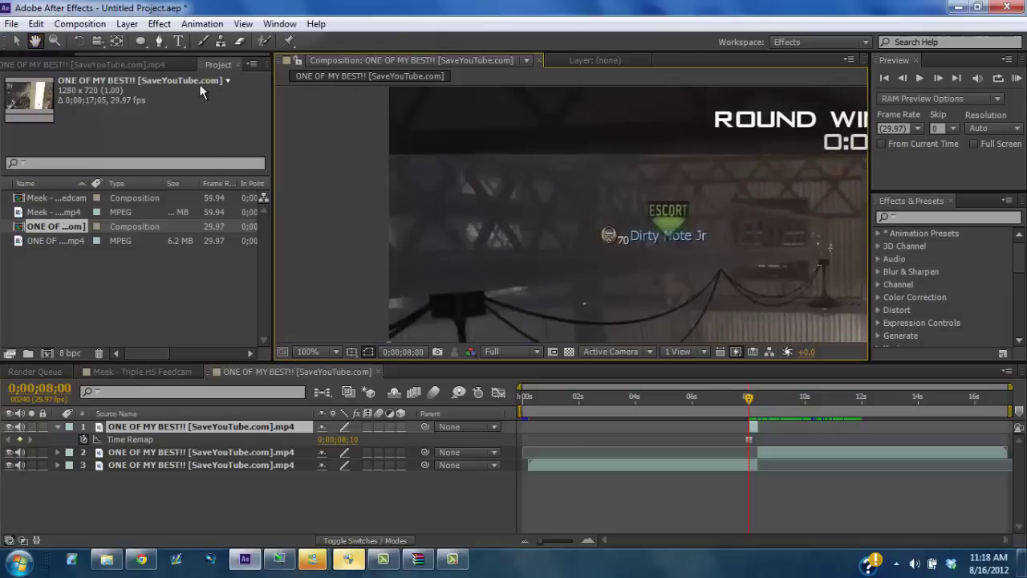
click(159, 41)
click(373, 152)
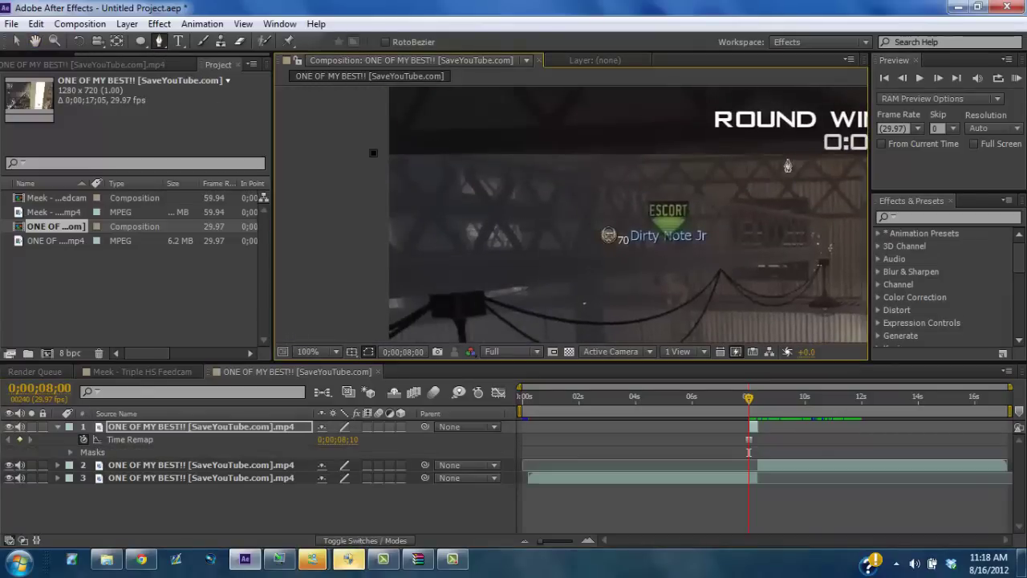
click(826, 153)
click(35, 41)
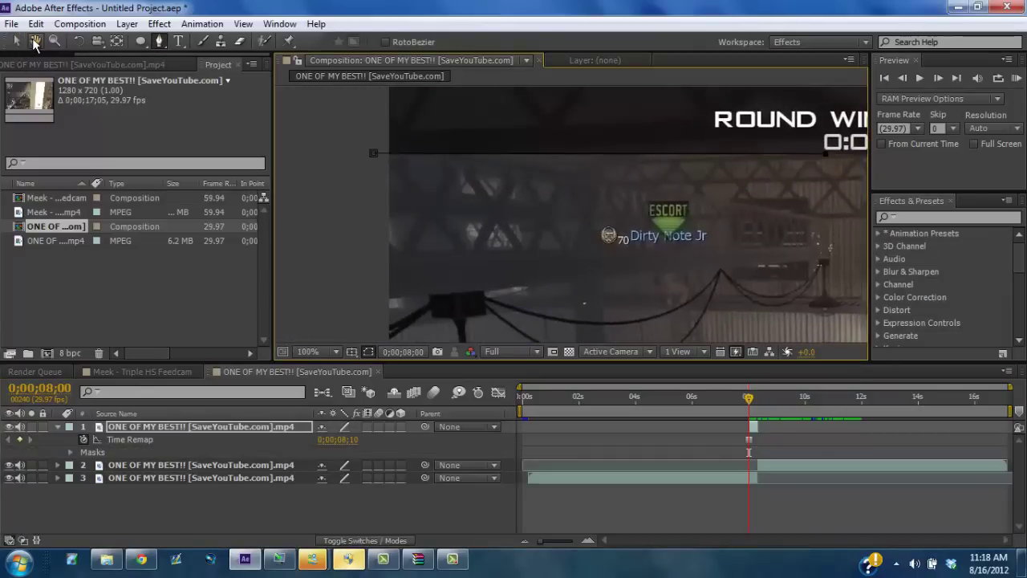
scroll(541, 173, down, 2)
drag(541, 173, 276, 173)
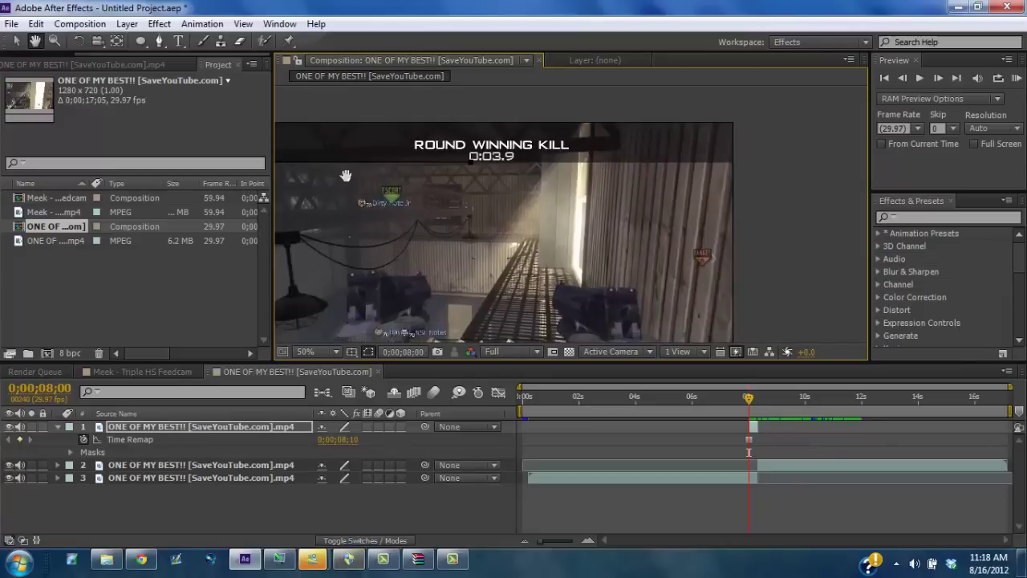
click(18, 41)
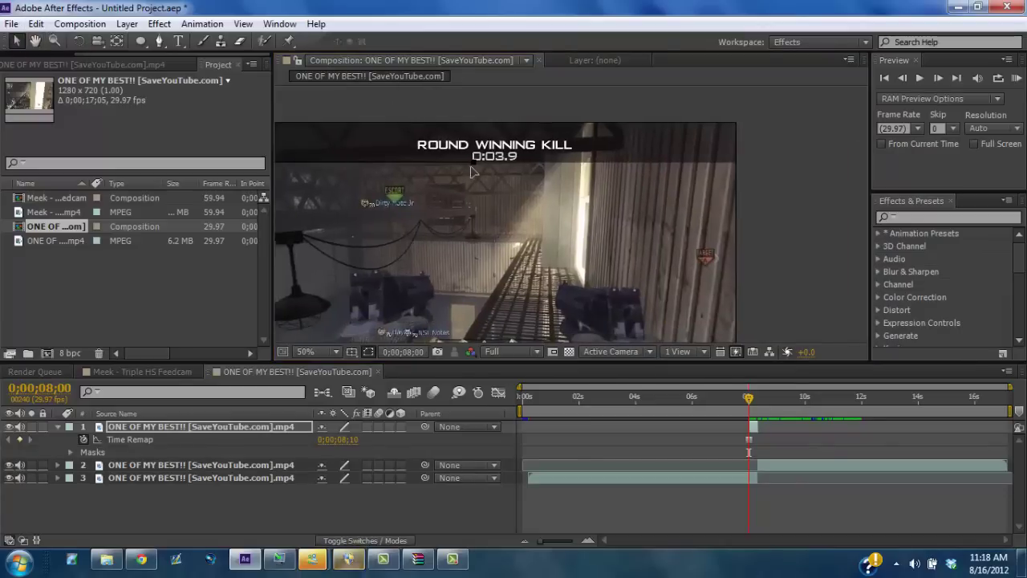
drag(475, 164, 783, 165)
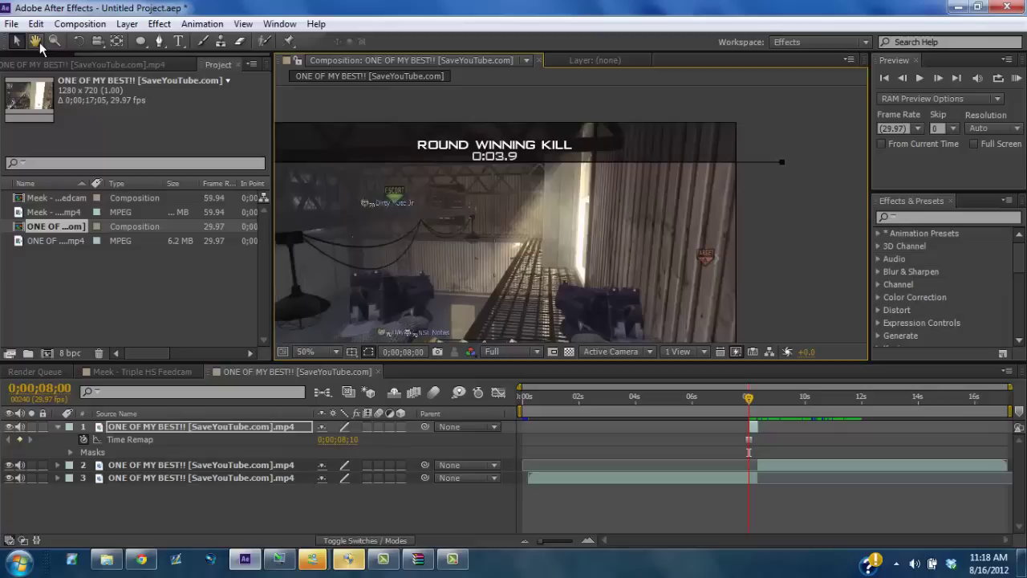
Add four mask points along the lower part of the frame, running right to left.
click(35, 41)
drag(482, 207, 476, 176)
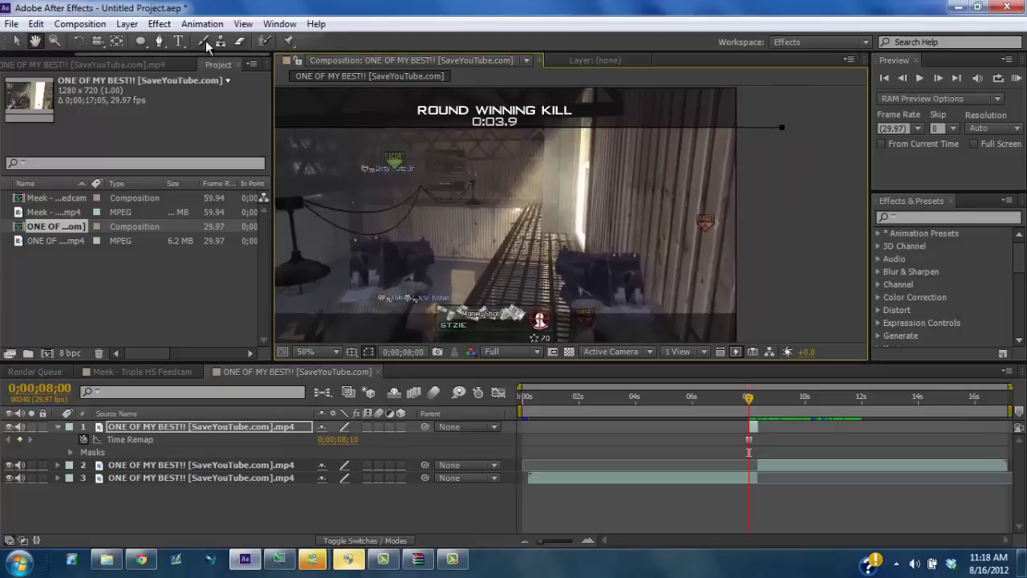
click(159, 41)
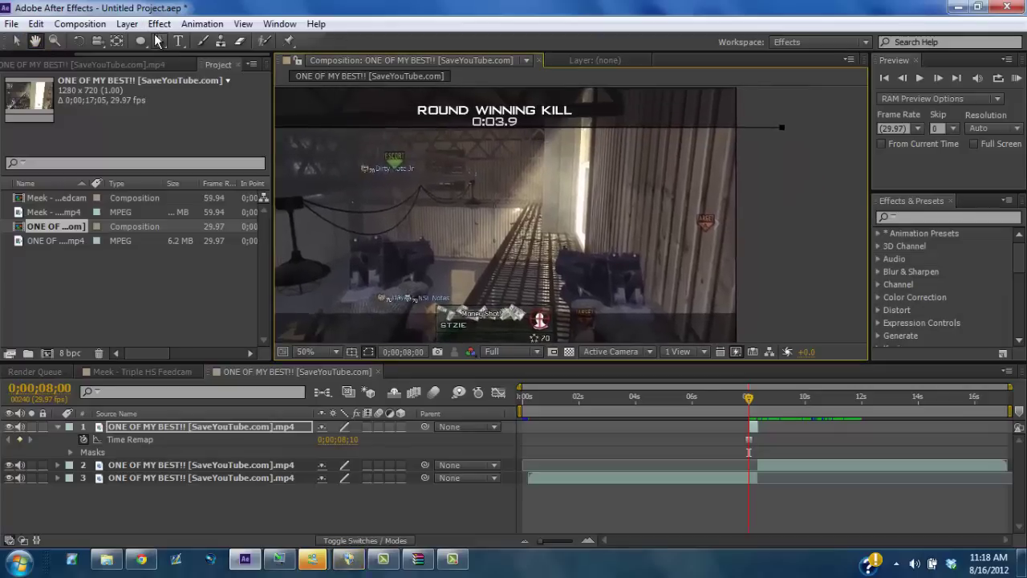
click(748, 315)
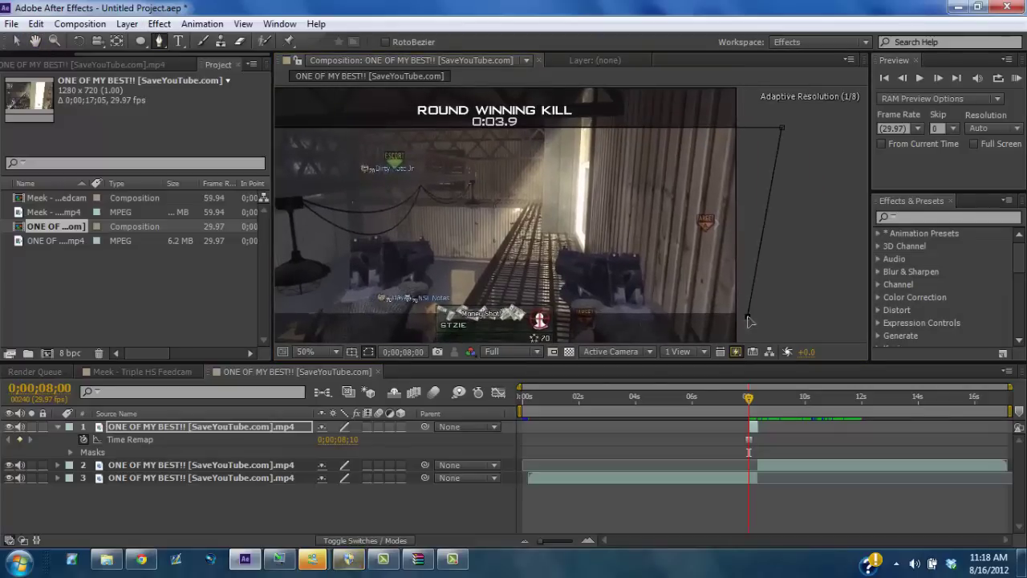
click(557, 315)
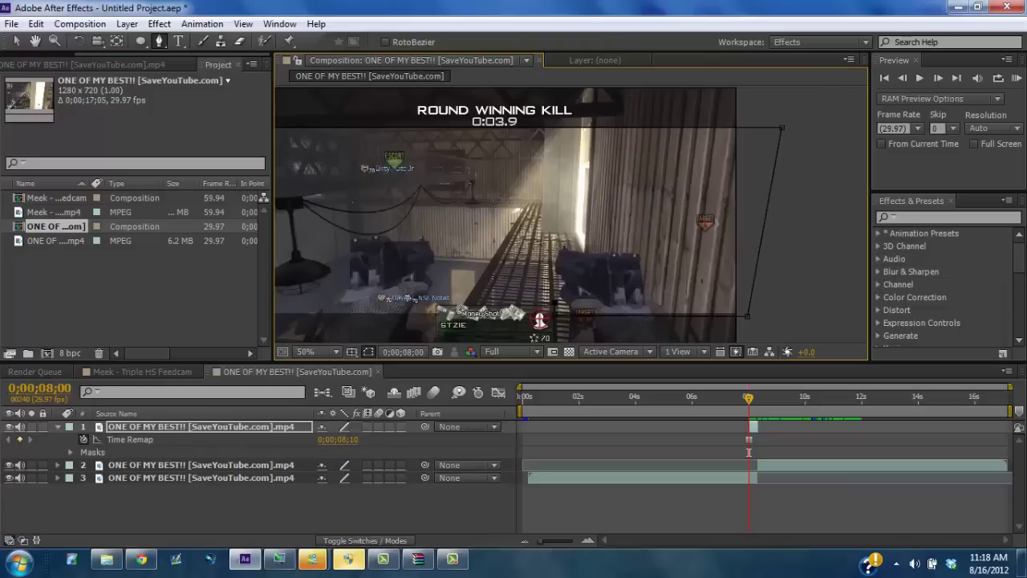
click(433, 313)
click(311, 313)
Pull the bottom-left mask point further left and close the mask on its first point.
click(35, 40)
drag(337, 225, 549, 216)
key(v)
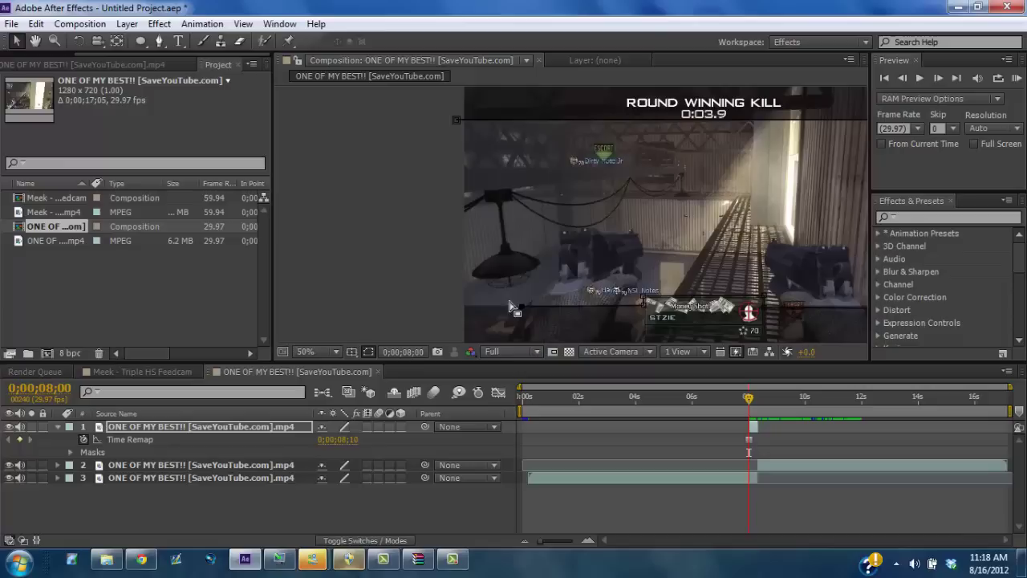
drag(522, 306, 427, 306)
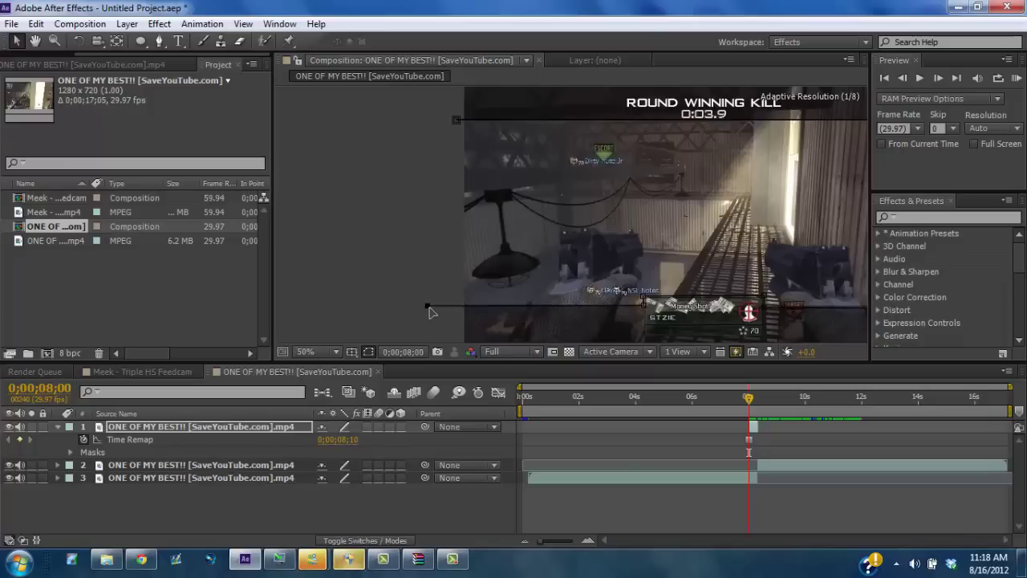
click(160, 42)
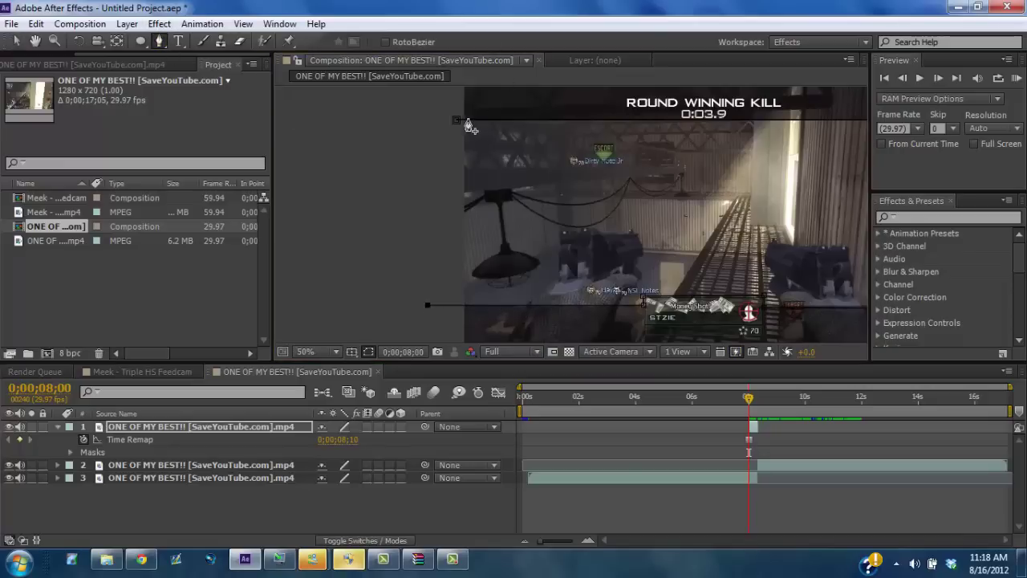
click(456, 120)
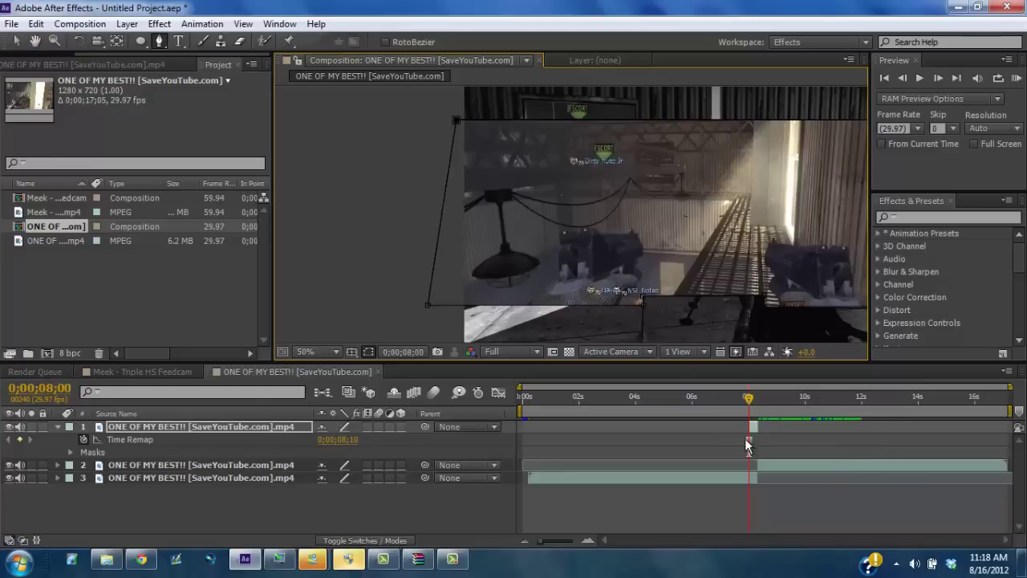
click(754, 424)
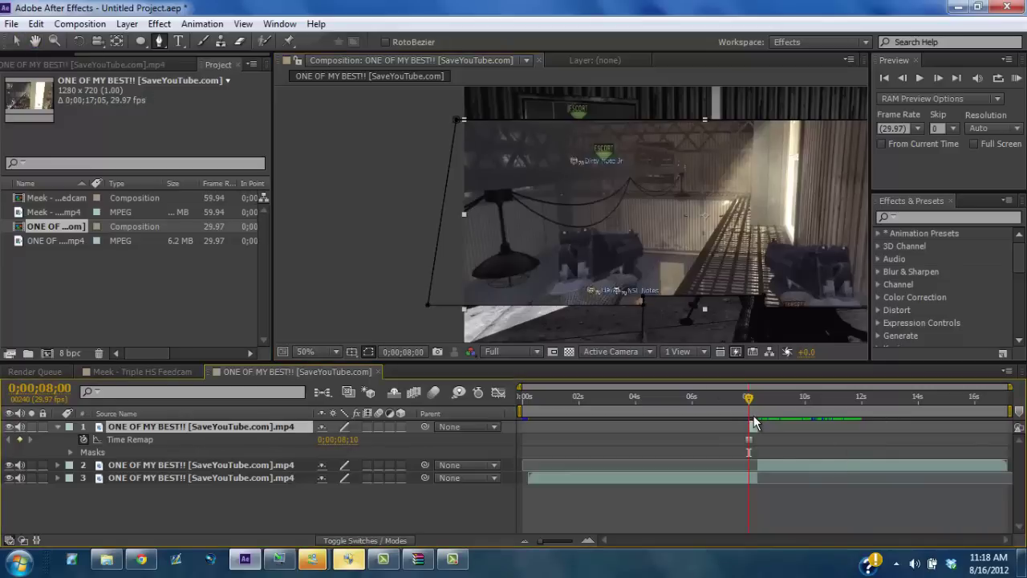
Duplicate the masked freeze-frame layer and invert Mask 1 on the top copy.
key(ctrl+shift+d)
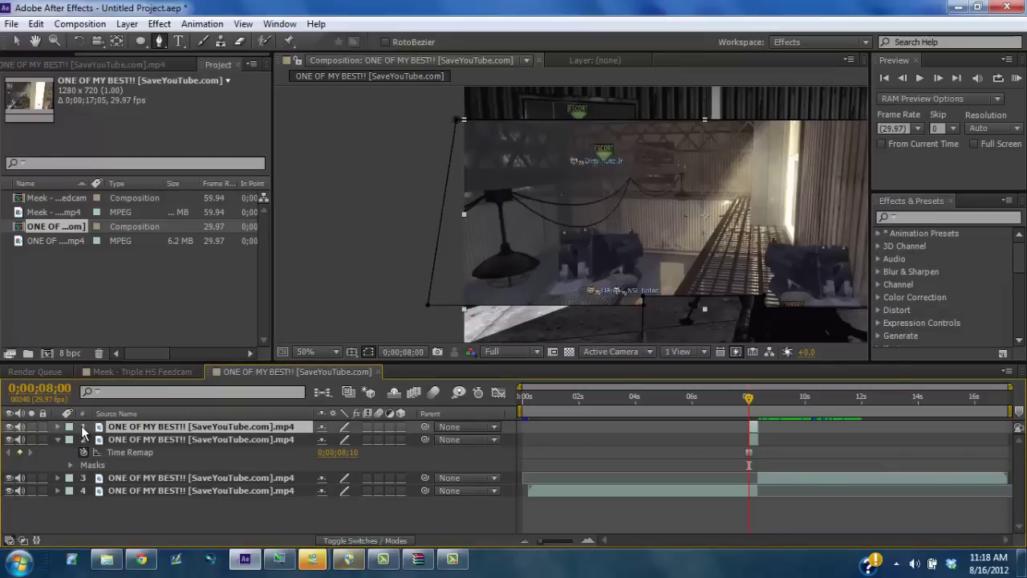
key(m)
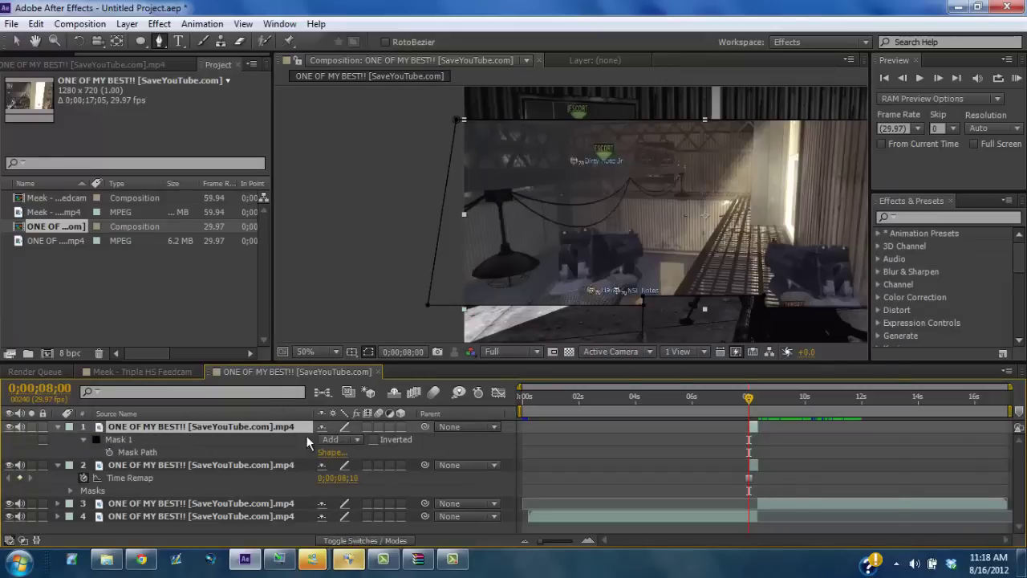
click(373, 440)
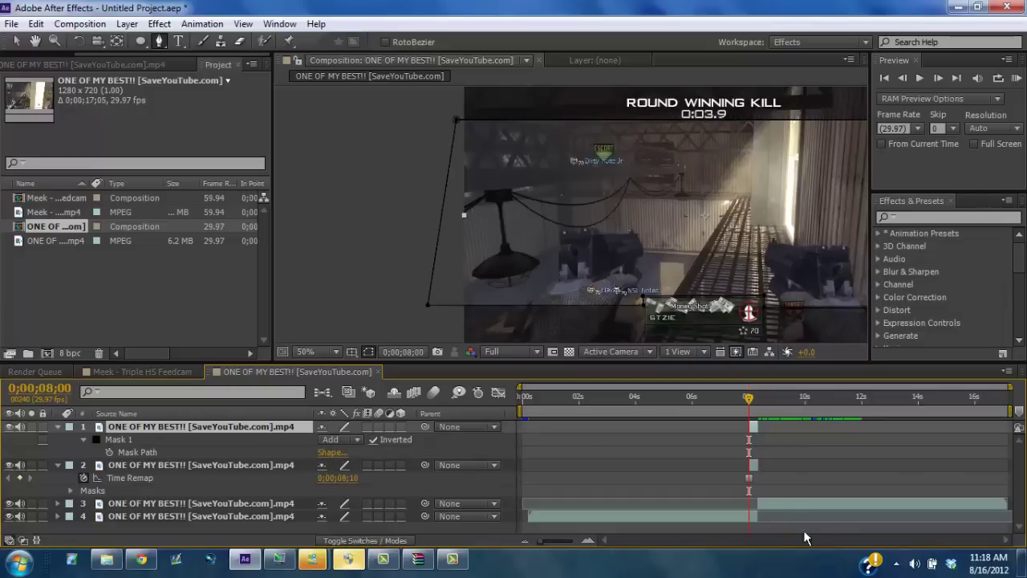
click(58, 426)
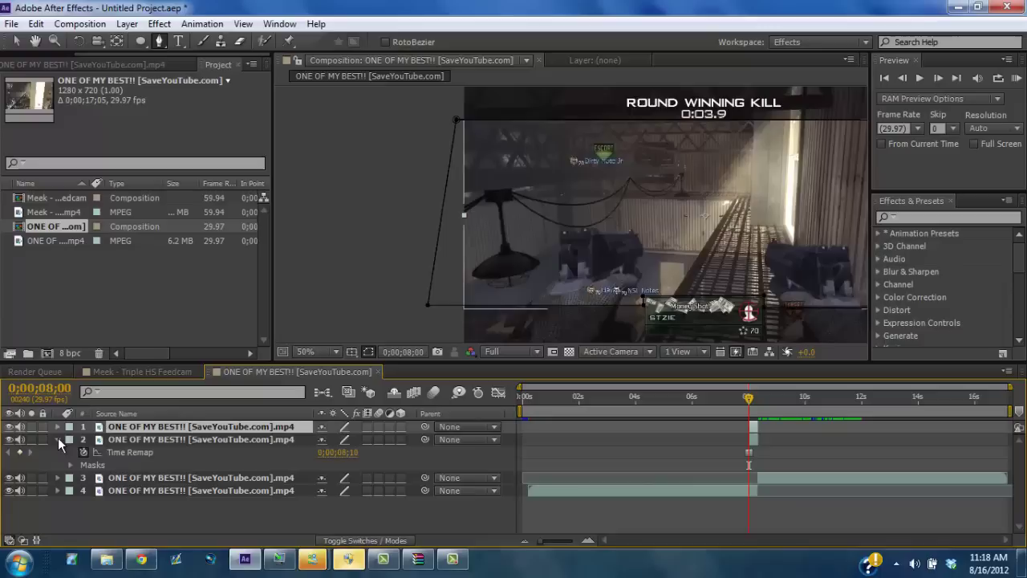
click(58, 439)
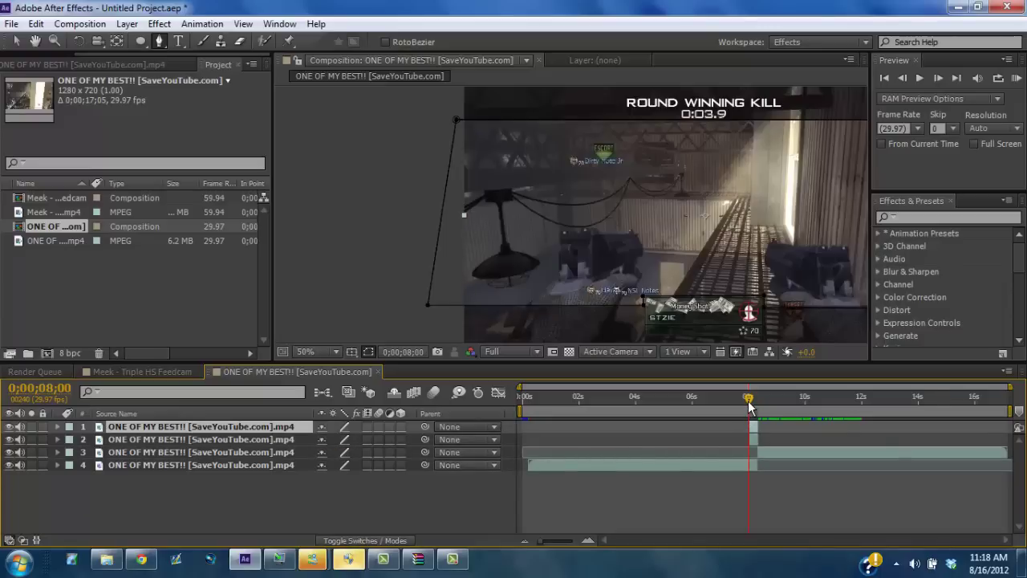
Move the current time to 0;00;08;10 and recentre the composition view.
drag(748, 404, 758, 405)
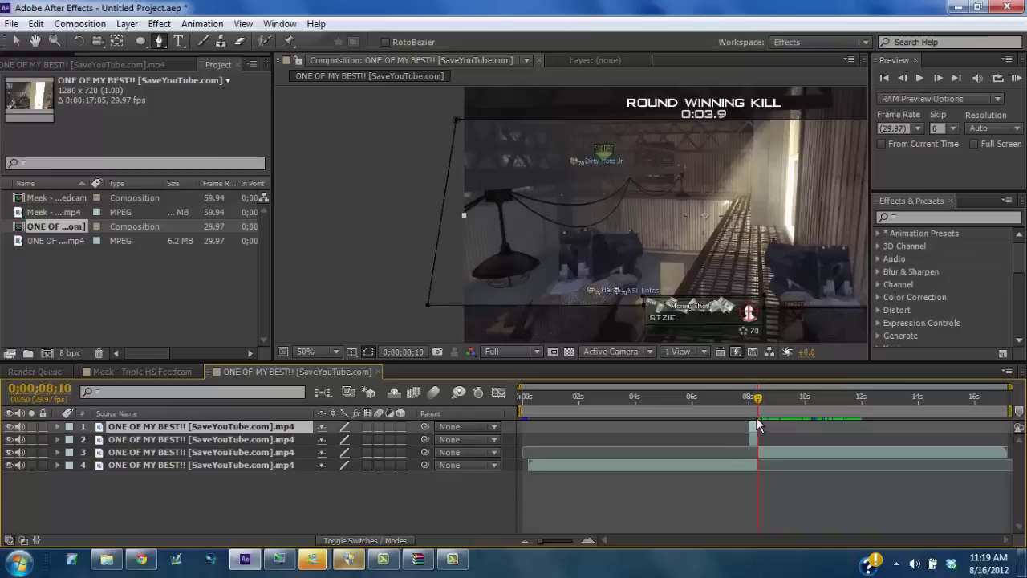
key(h)
drag(625, 122, 503, 116)
key(v)
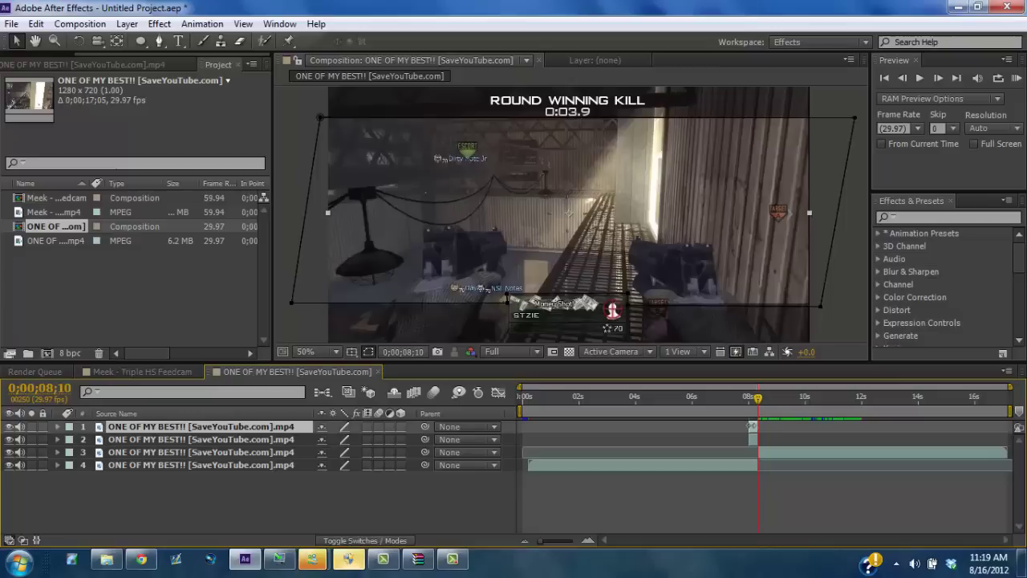
Keyframe the top copy's Position at 640,360 on 0;00;08;10 and 1961,360 on 0;00;08;00.
key(p)
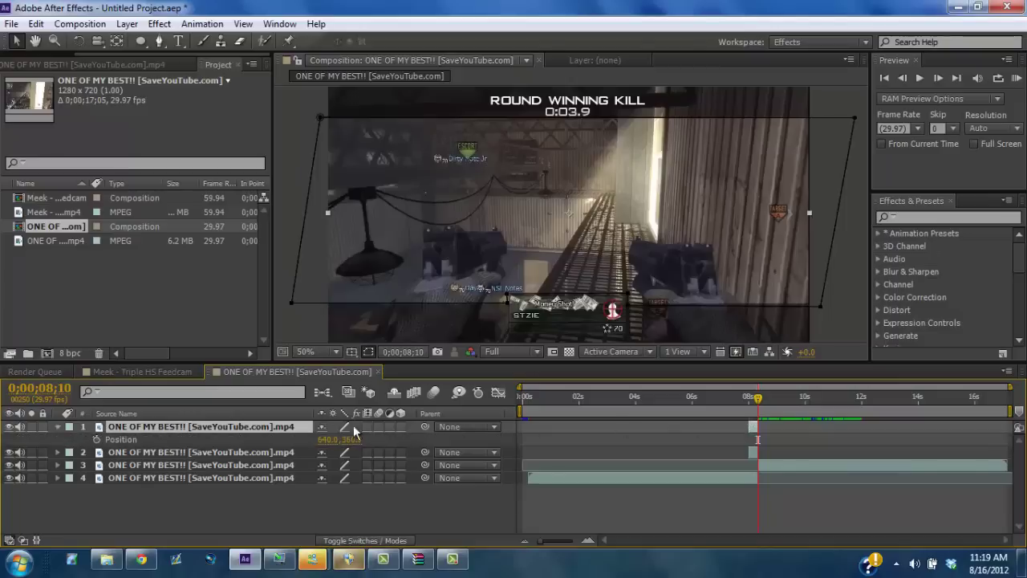
click(96, 439)
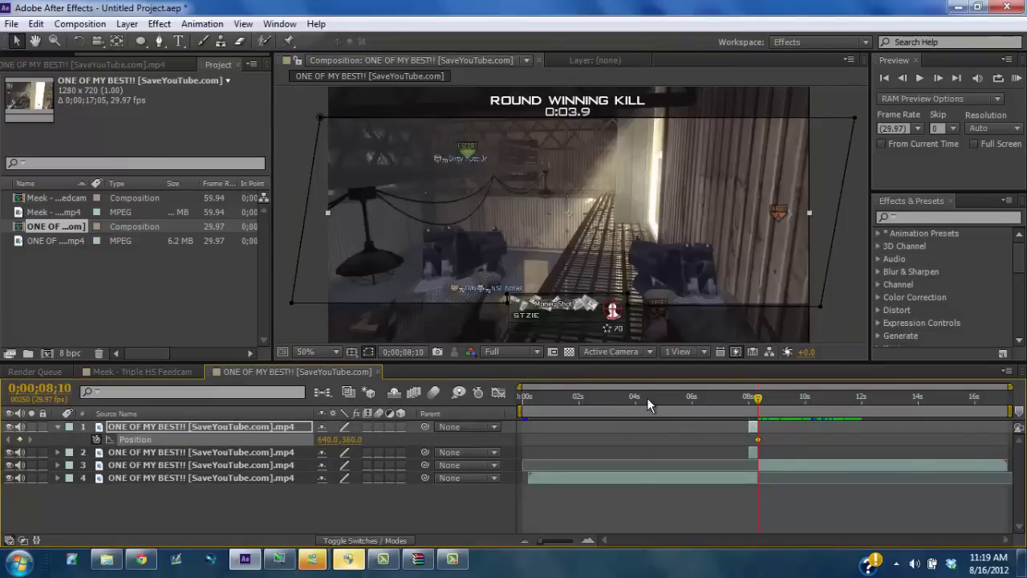
key(shift+Page_Up)
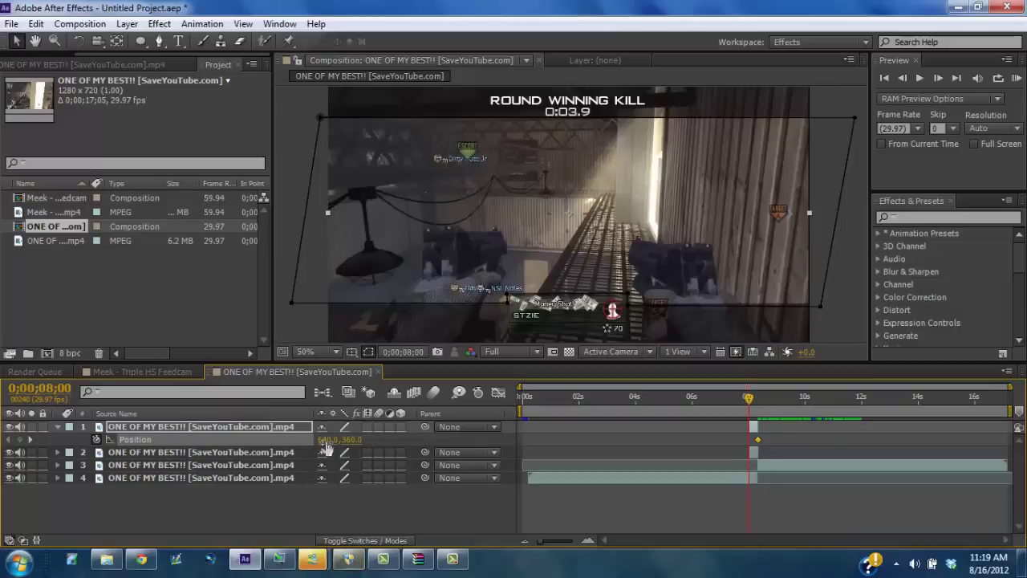
drag(319, 440, 552, 409)
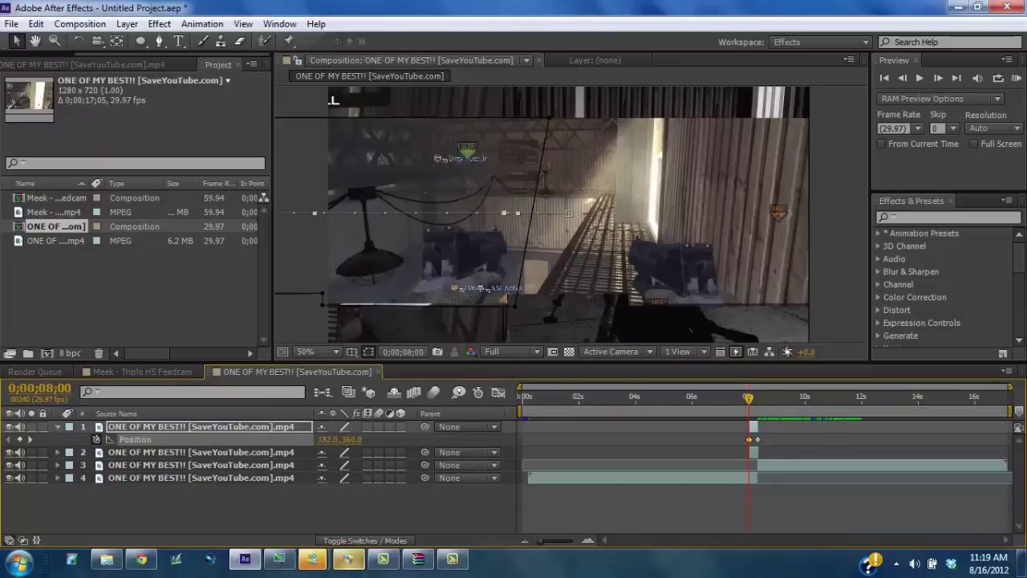
drag(325, 440, 445, 467)
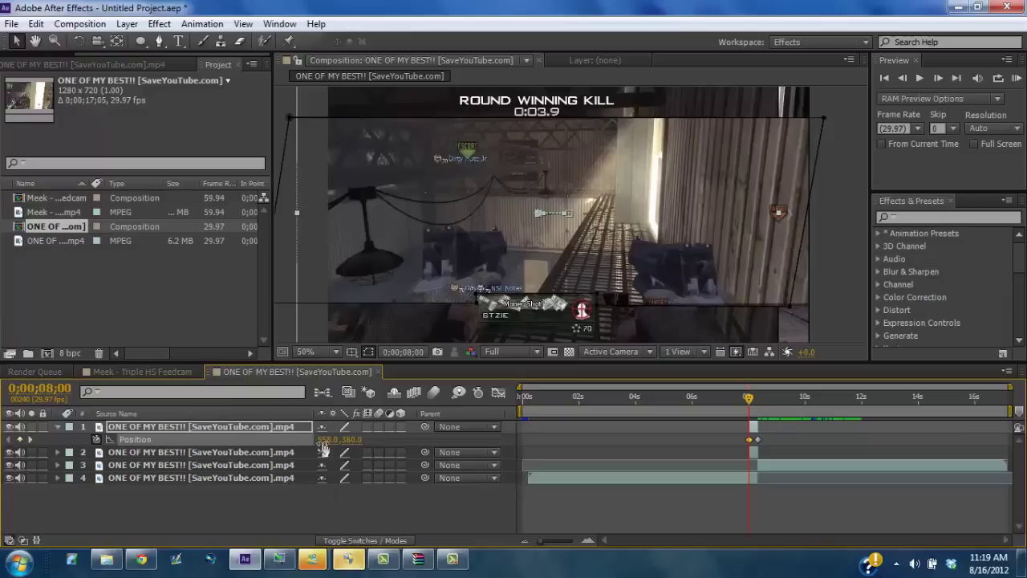
drag(325, 440, 89, 494)
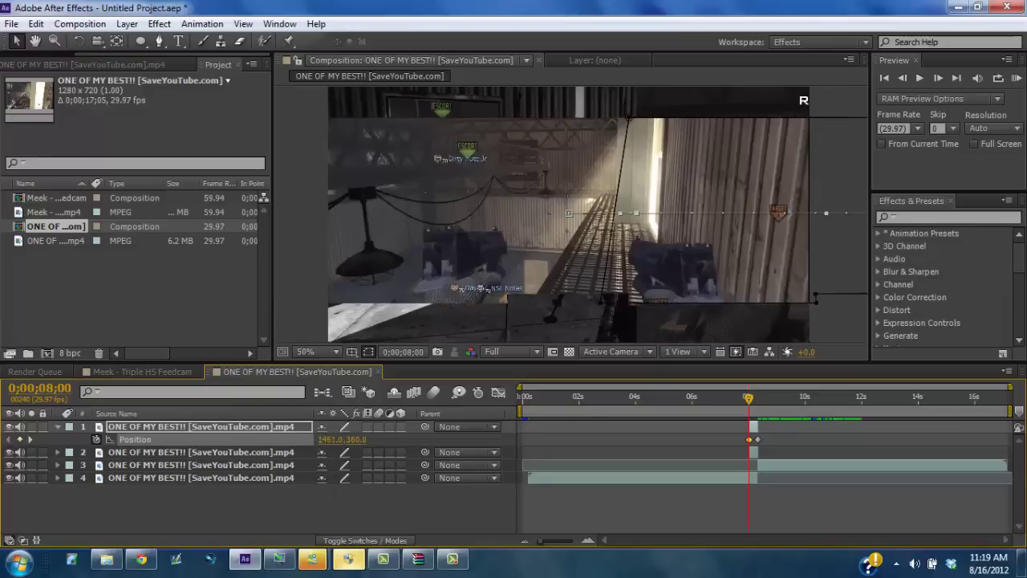
drag(342, 440, 797, 436)
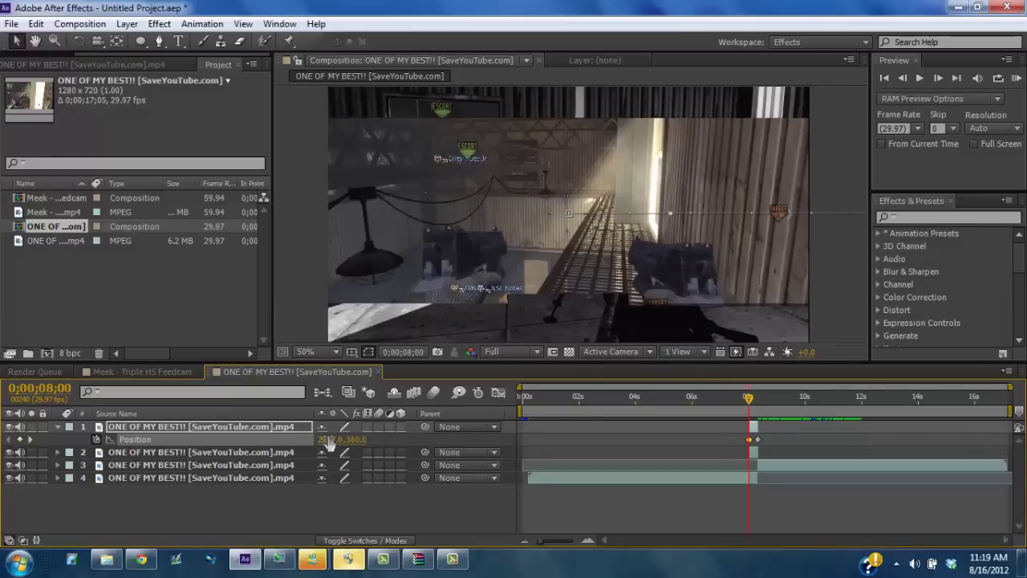
drag(329, 441, 317, 446)
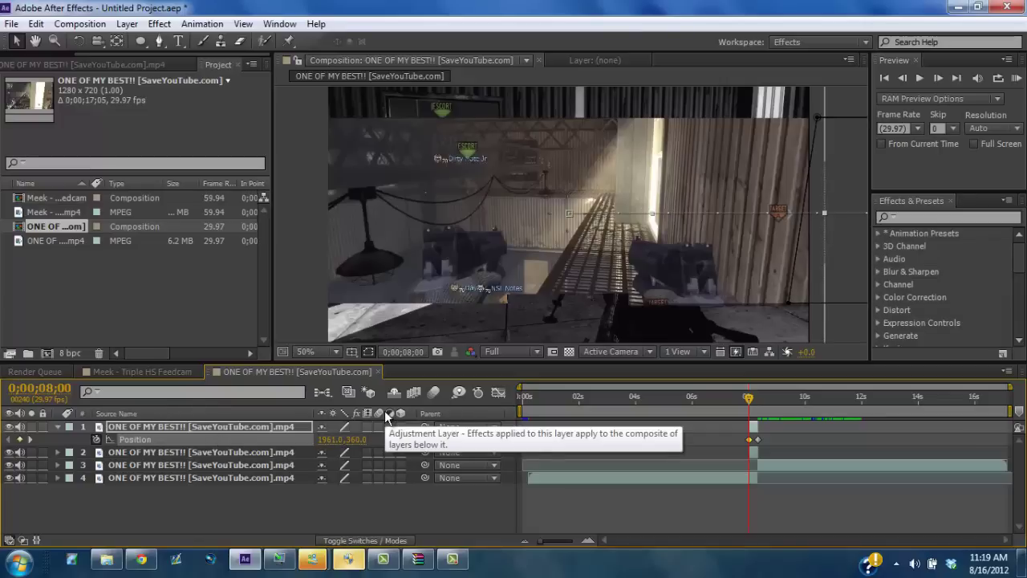
Preview the slide frame by frame, return to 0;00;08;00 and select the second copy.
click(943, 77)
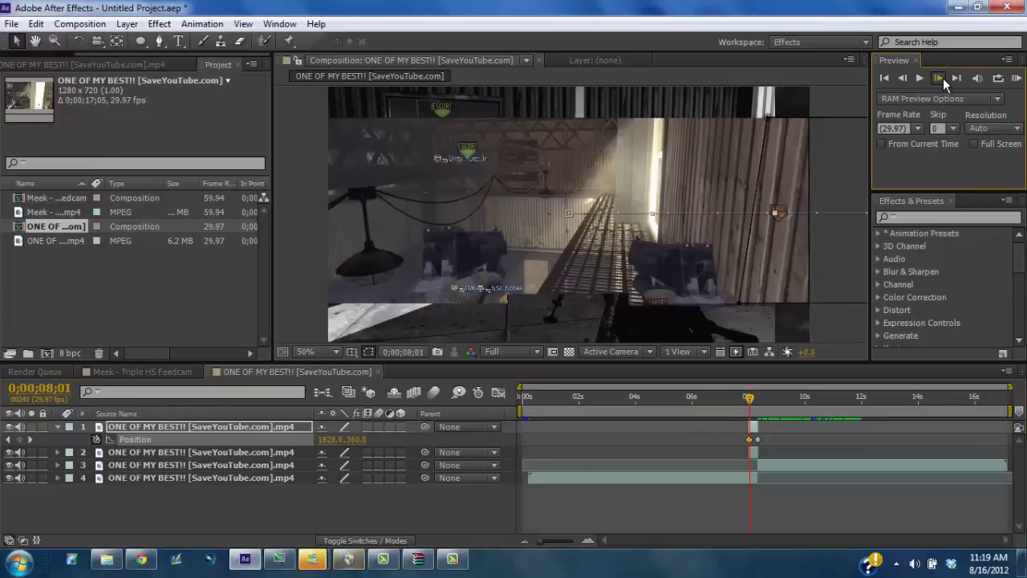
click(943, 78)
click(943, 78)
click(943, 78)
click(943, 78)
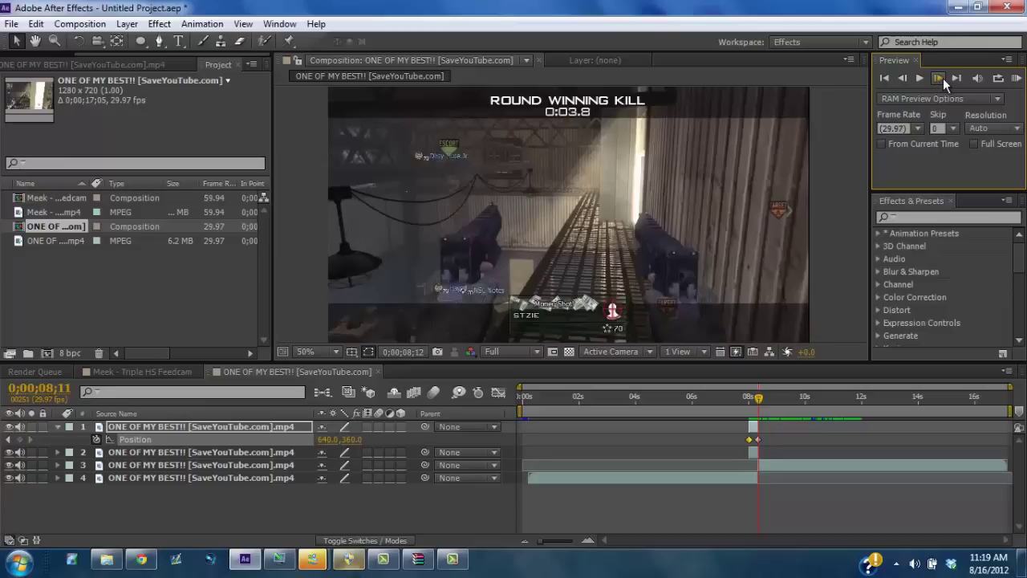
click(906, 80)
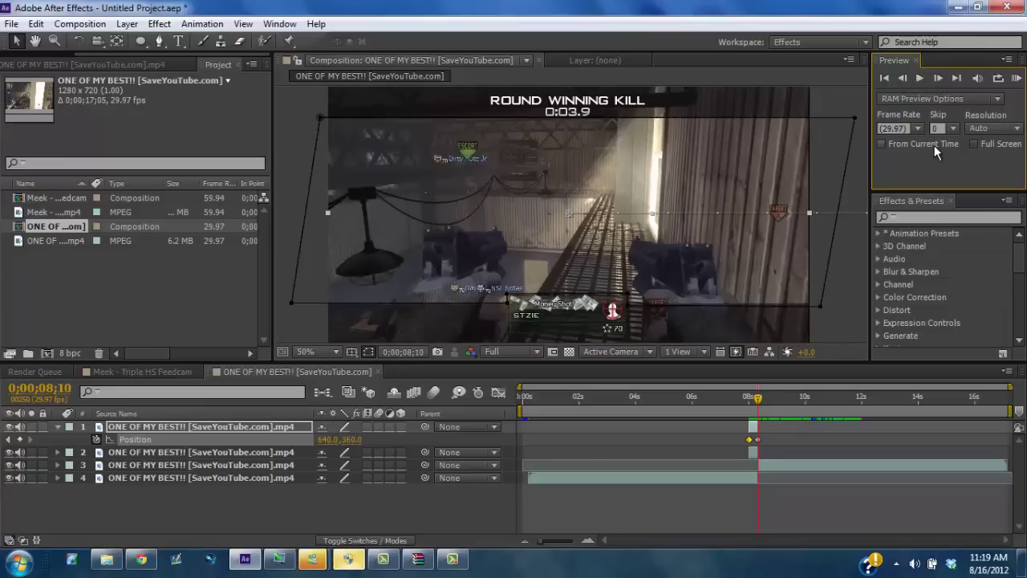
key(shift+Page_Up)
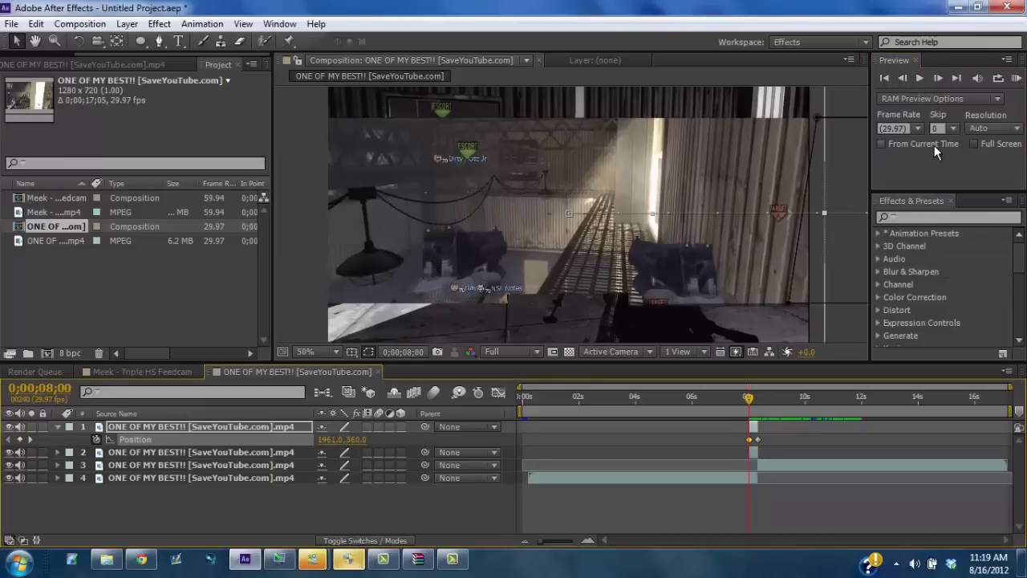
click(754, 452)
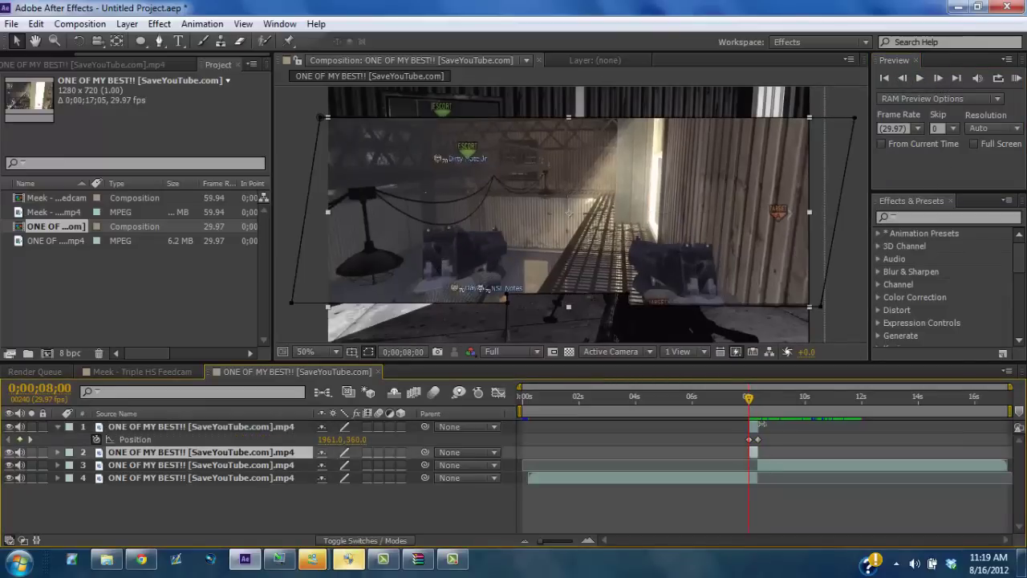
Search effects for 'cc le' and apply CC Lens to freeze-frame layer 2.
click(919, 218)
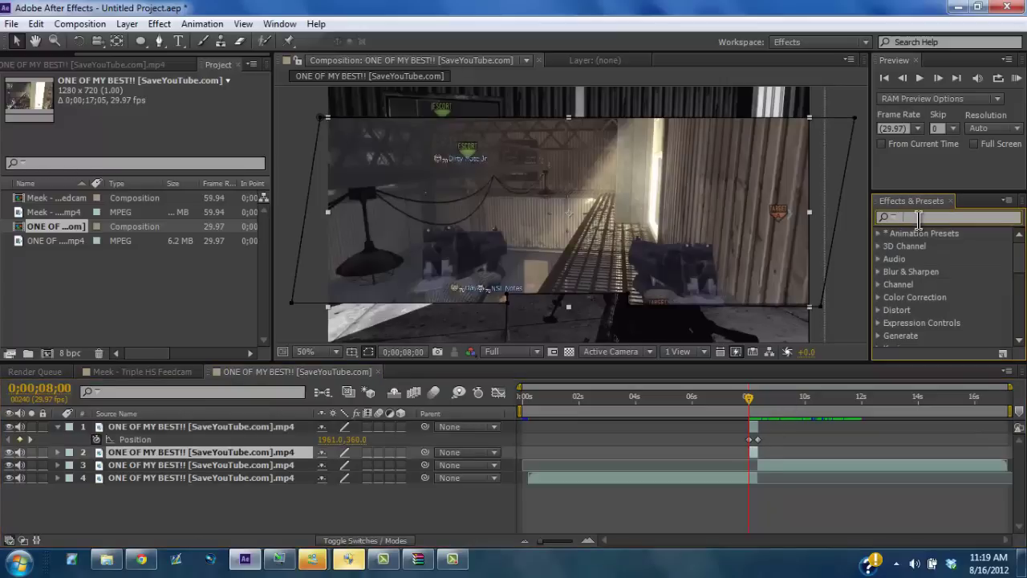
text(cc lens)
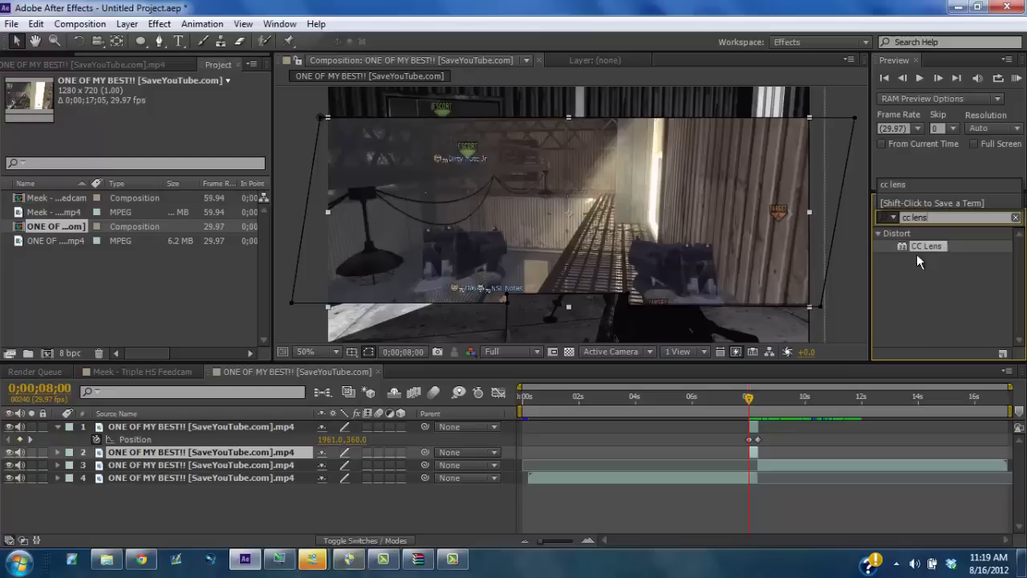
drag(916, 254, 753, 454)
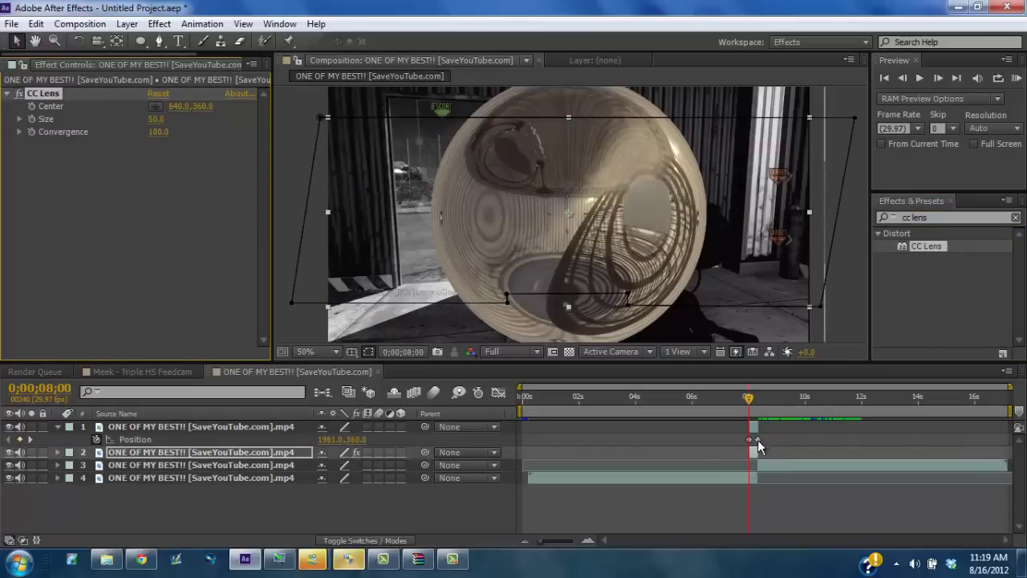
Step through frames around 0;00;08;00 to check the lens bulge, then reselect layer 2.
click(940, 77)
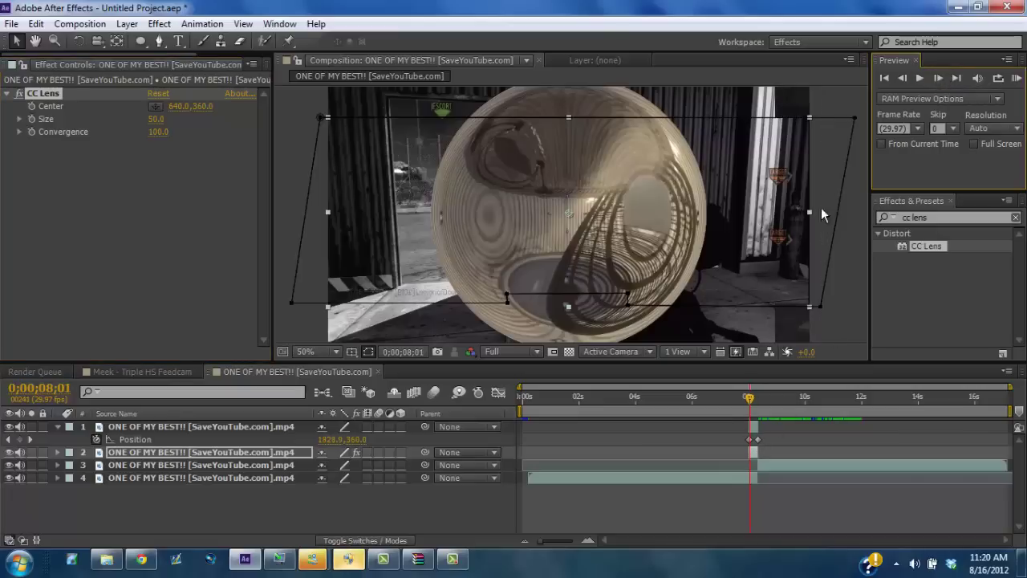
click(901, 79)
click(900, 83)
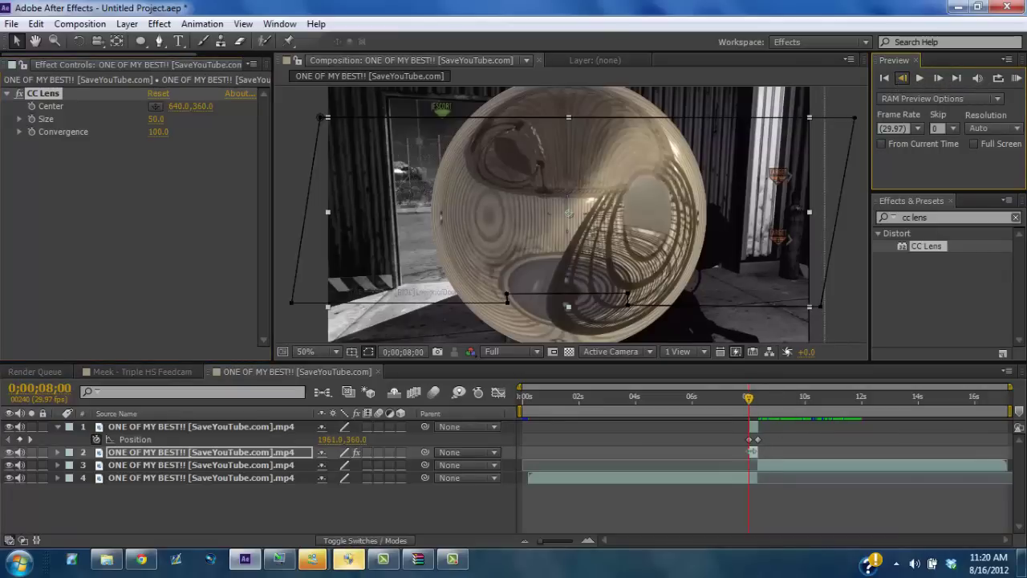
click(753, 440)
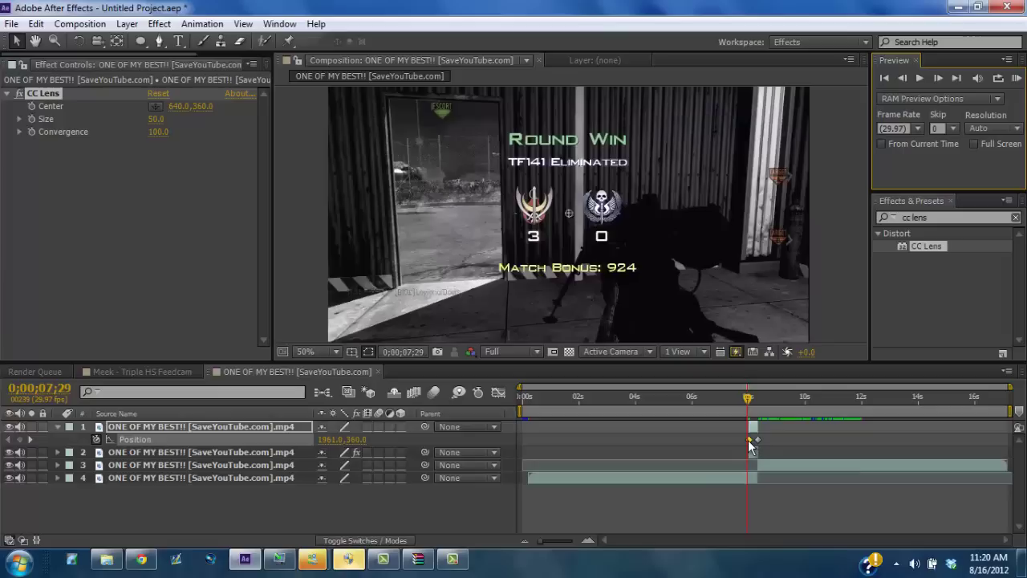
click(746, 439)
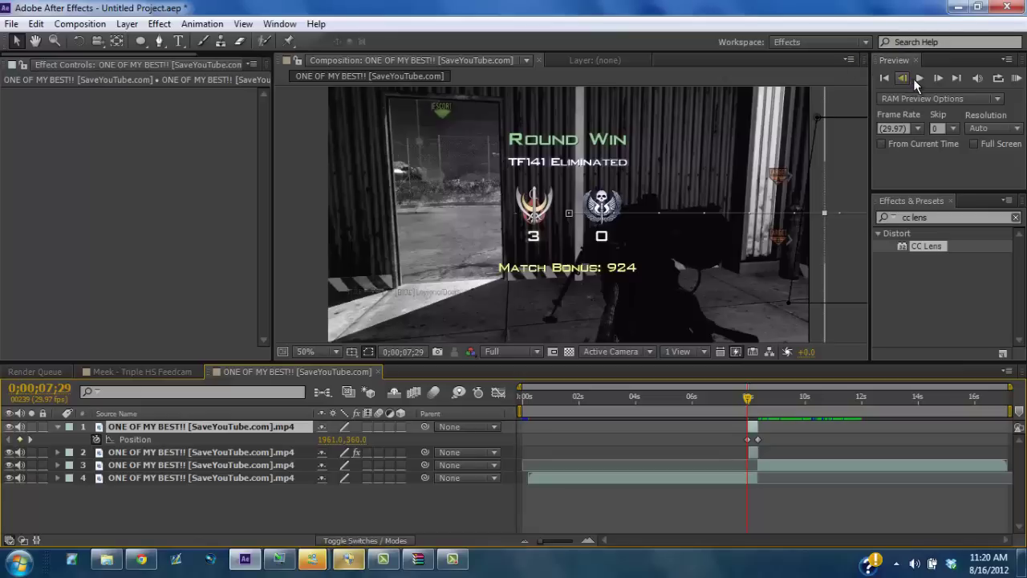
click(937, 78)
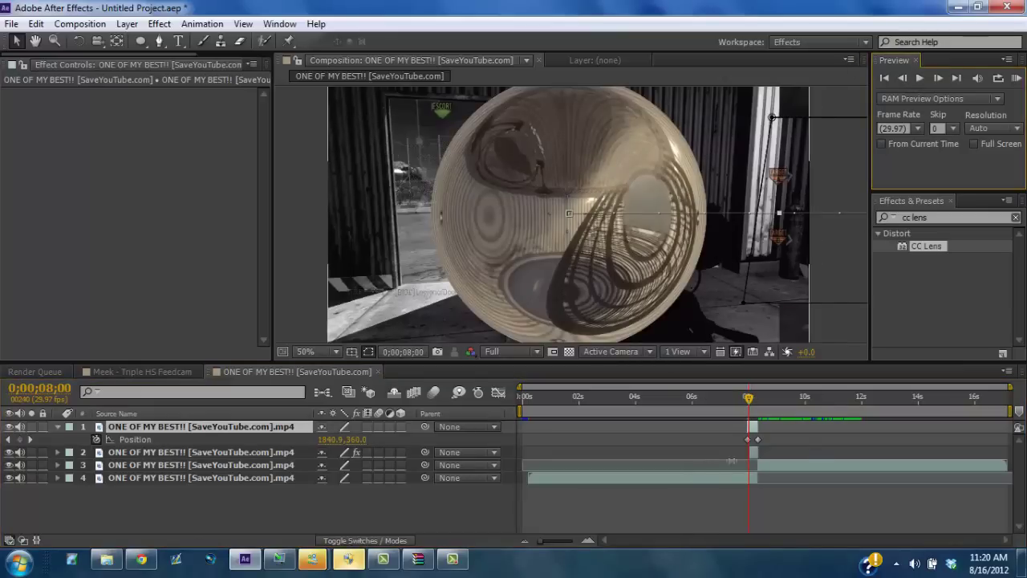
click(763, 451)
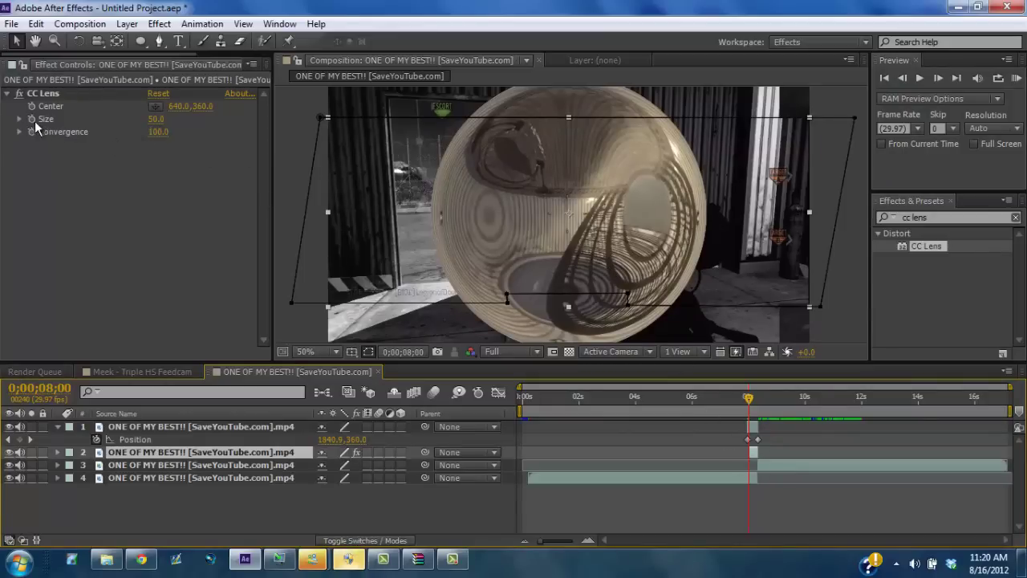
Set CC Lens Convergence to 0 and Size to 100 in Effect Controls.
click(161, 131)
text(0)
key(Return)
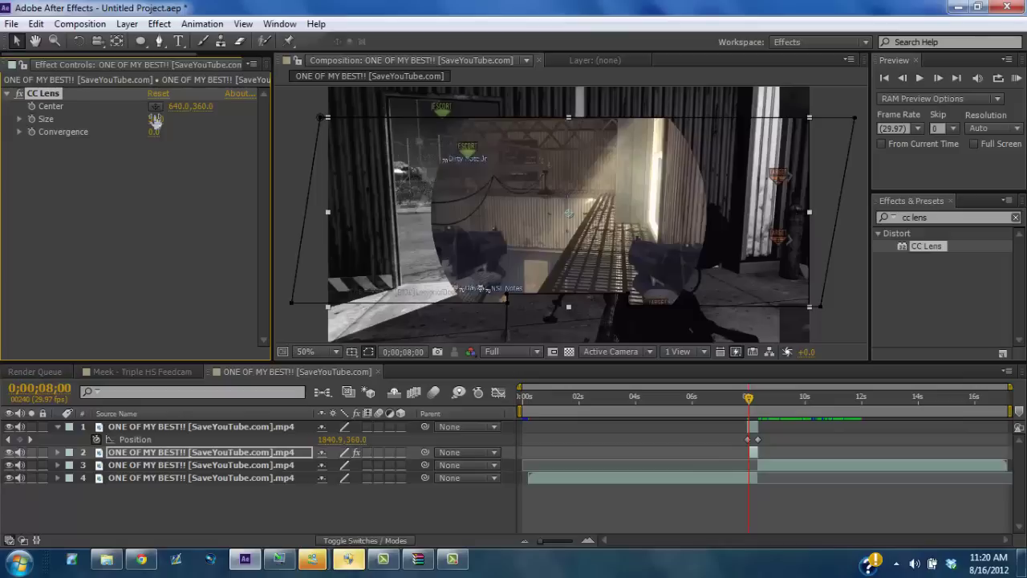
click(155, 119)
text(1)
key(Return)
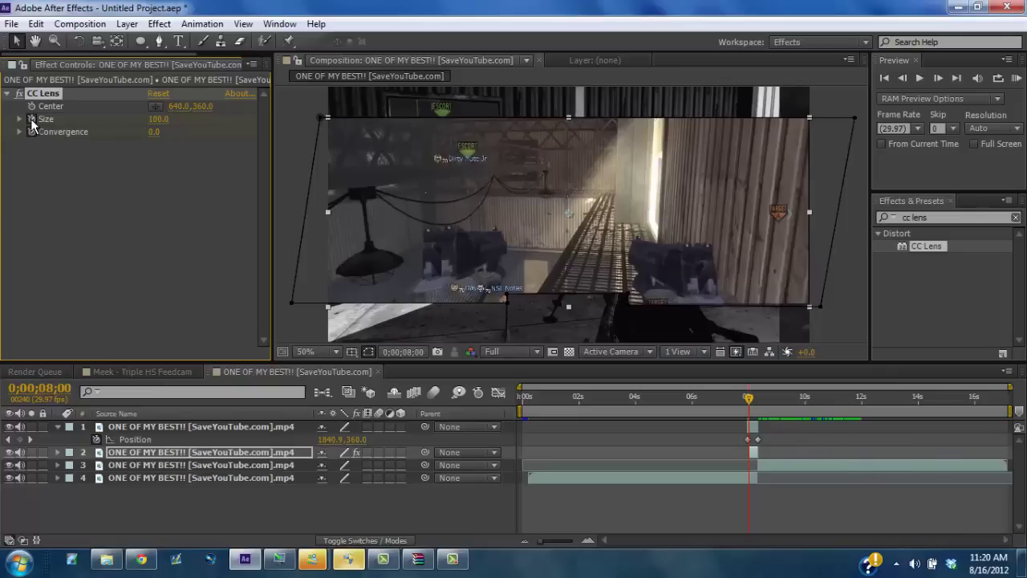
Add a CC Lens Size keyframe at 0;00;08;09 and step frames to check it.
click(757, 401)
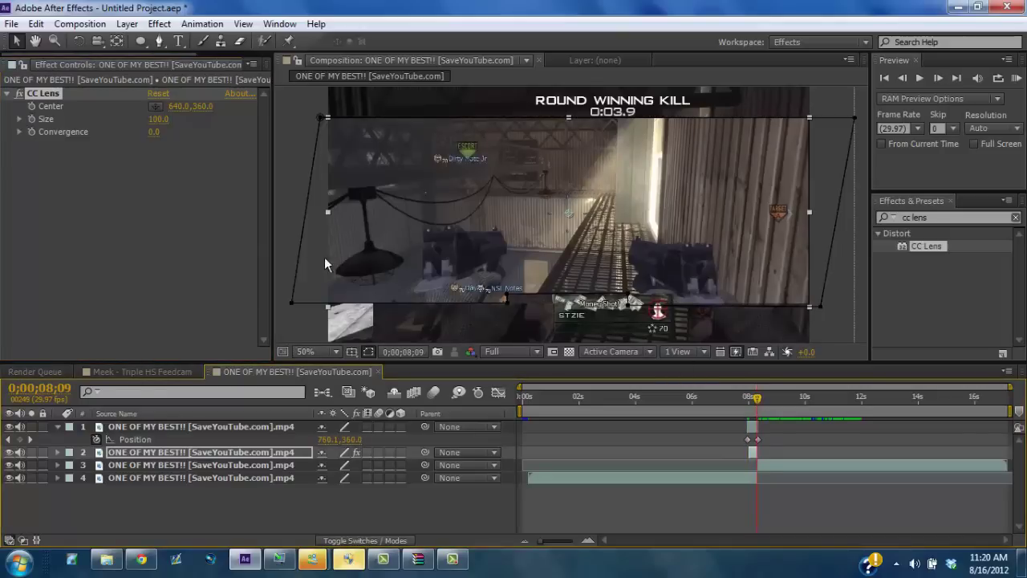
click(32, 120)
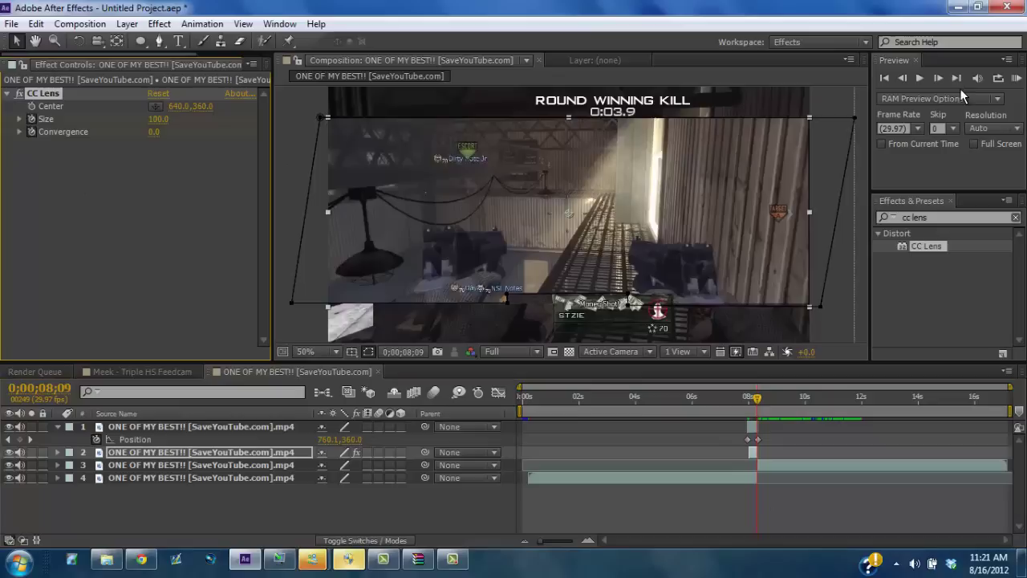
click(938, 78)
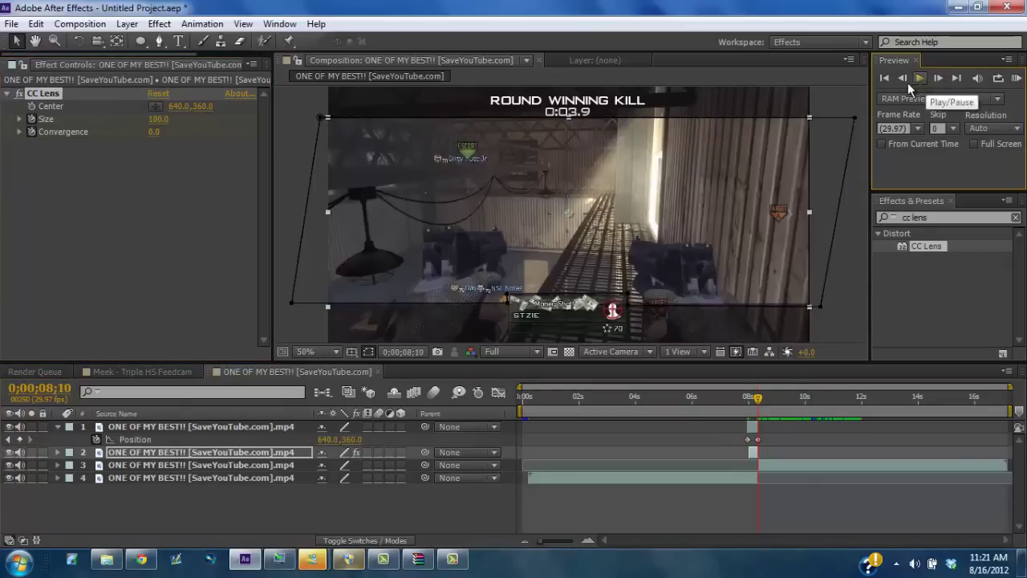
click(902, 82)
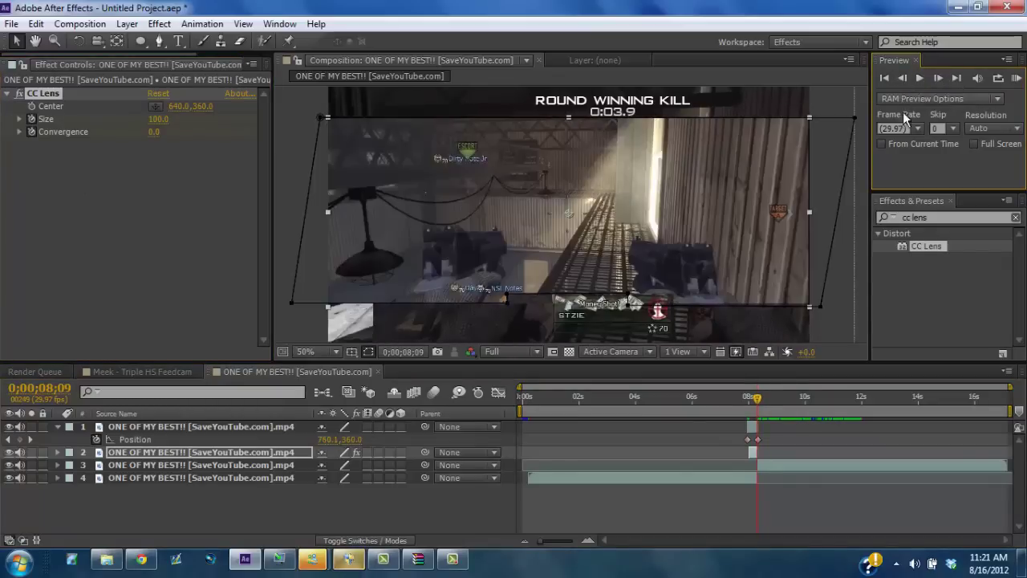
click(945, 81)
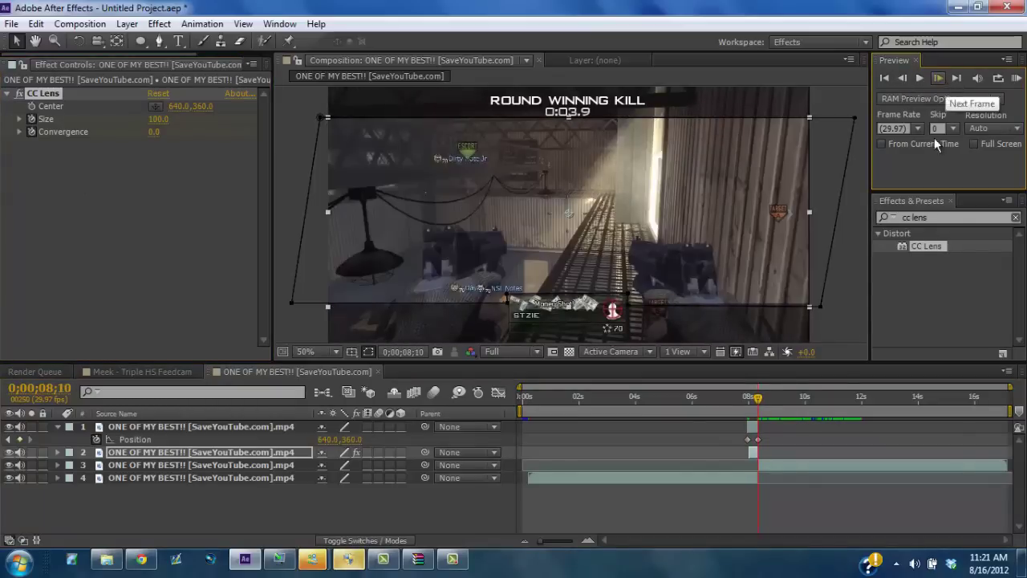
At 0;00;08;00, set the freeze-frame's CC Lens Convergence to 100, then to -100.
click(759, 404)
key(shift+Page_Up)
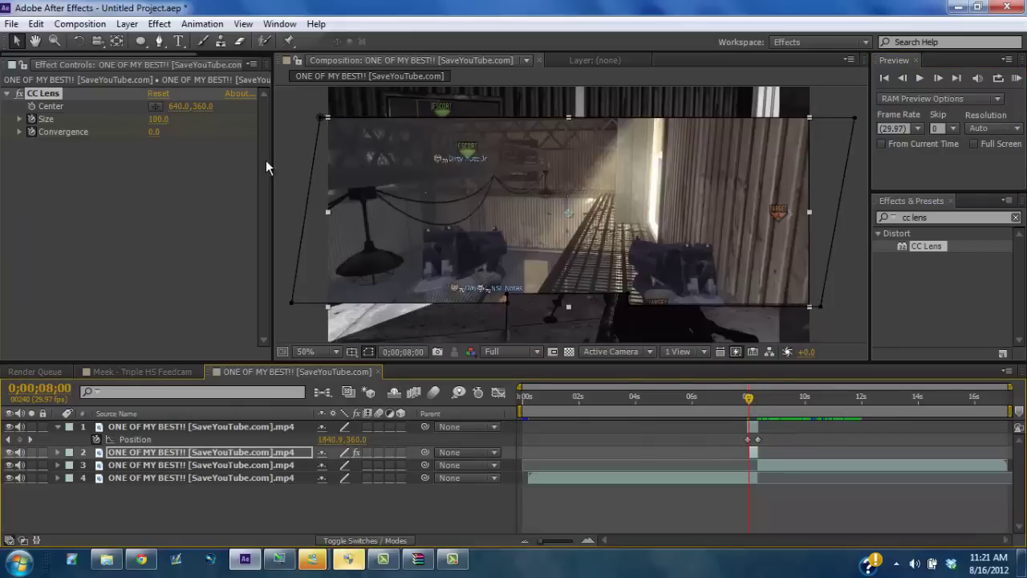
click(153, 132)
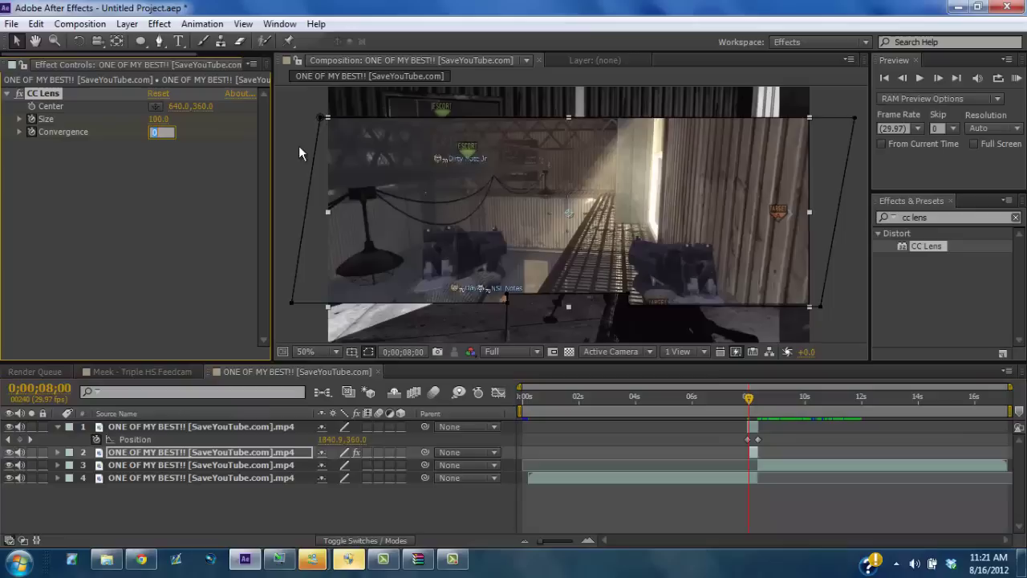
text(100)
key(Return)
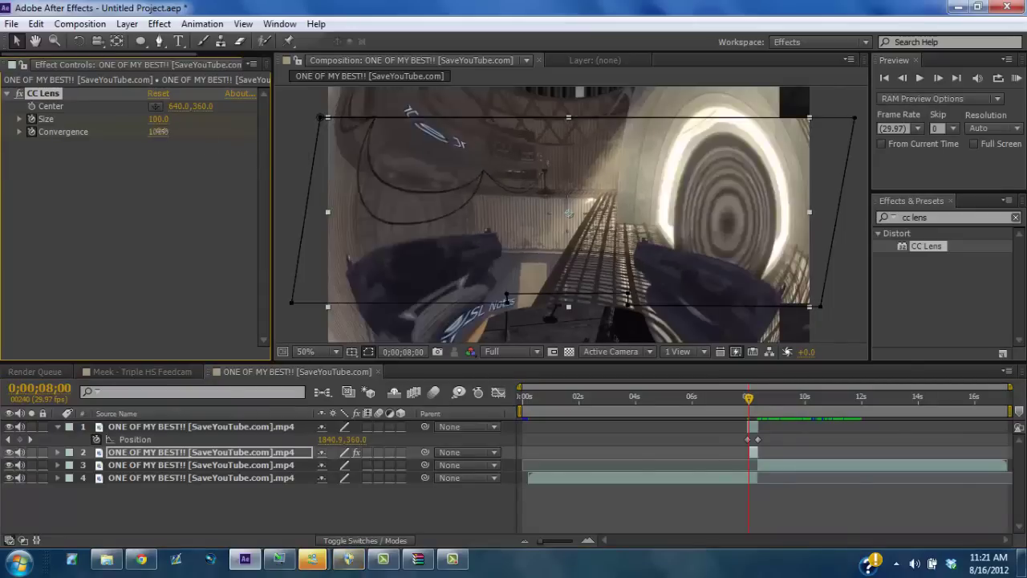
click(160, 131)
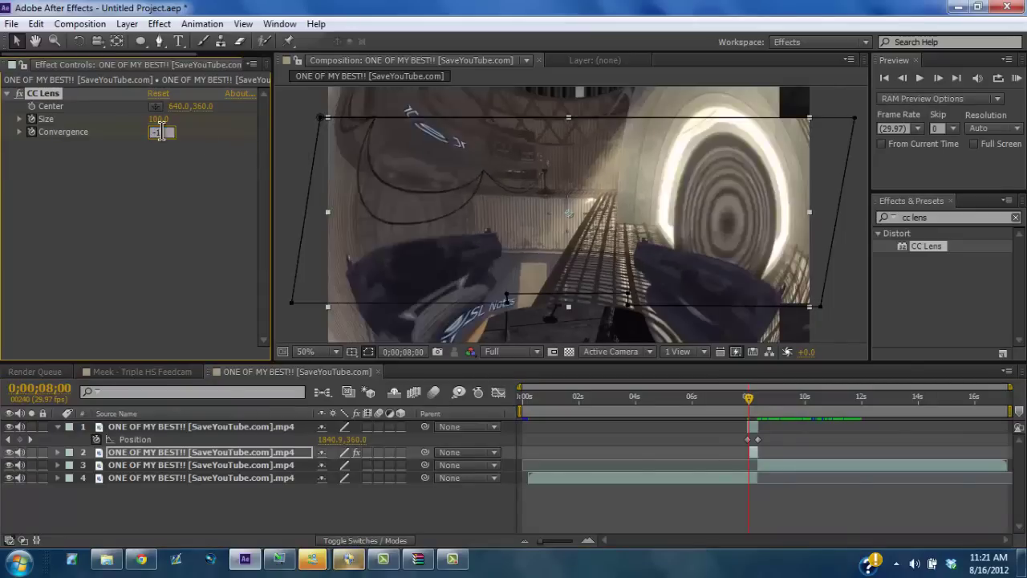
text(-100)
key(Return)
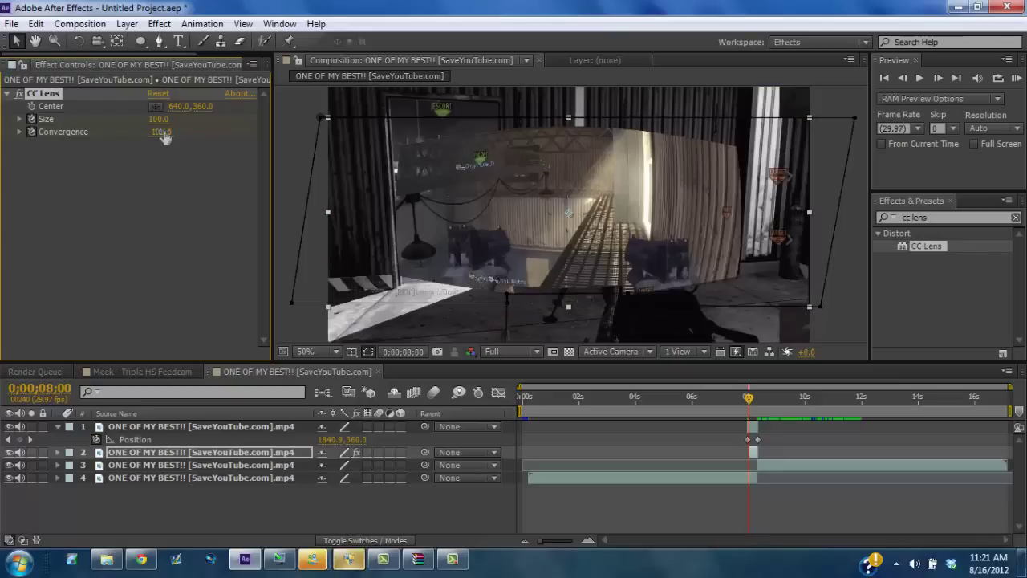
Set CC Lens Size to 75, start the work area near 7.5 s, and RAM-preview the transition.
click(156, 119)
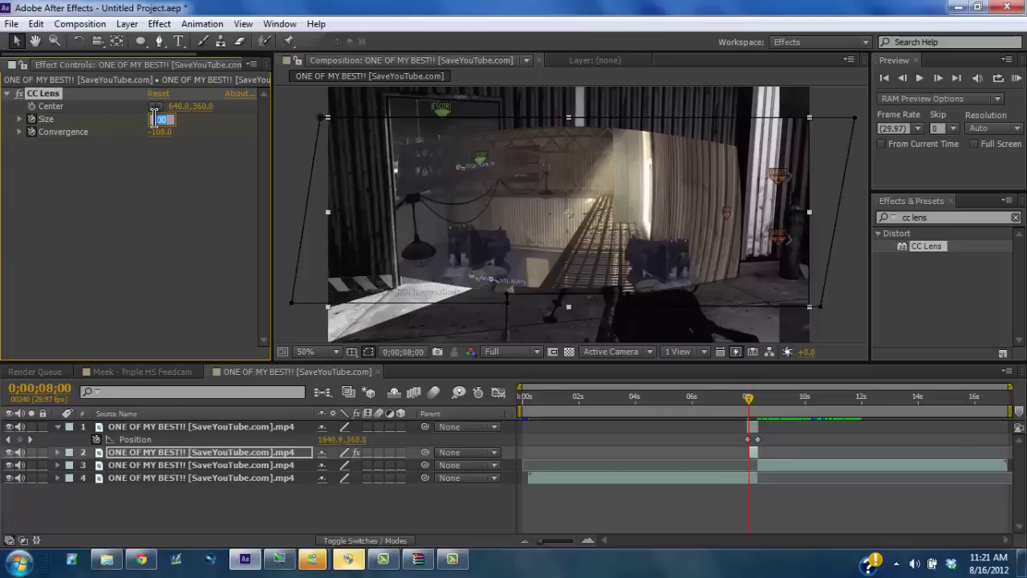
text(75)
key(Return)
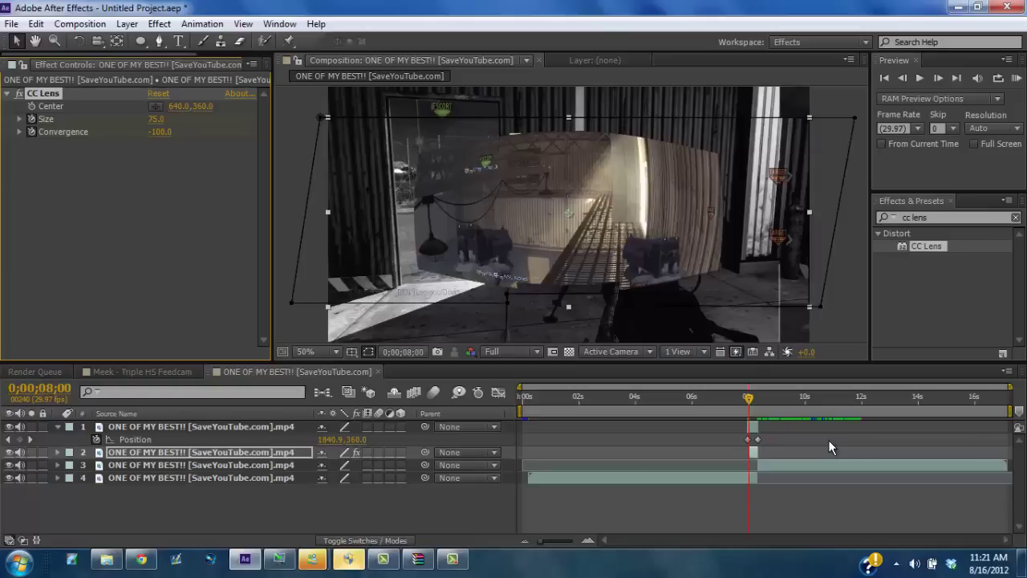
drag(520, 411, 724, 411)
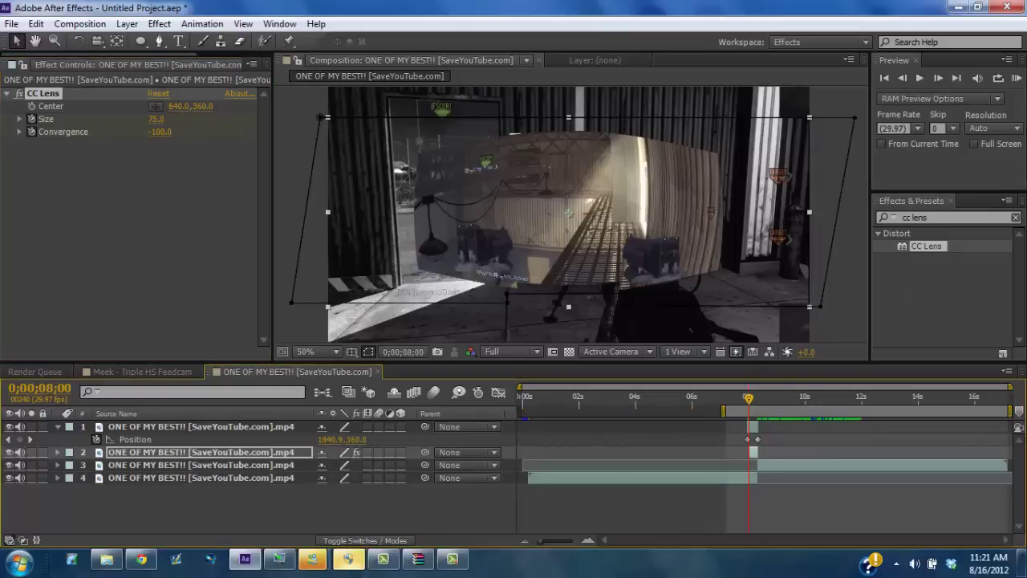
click(1016, 78)
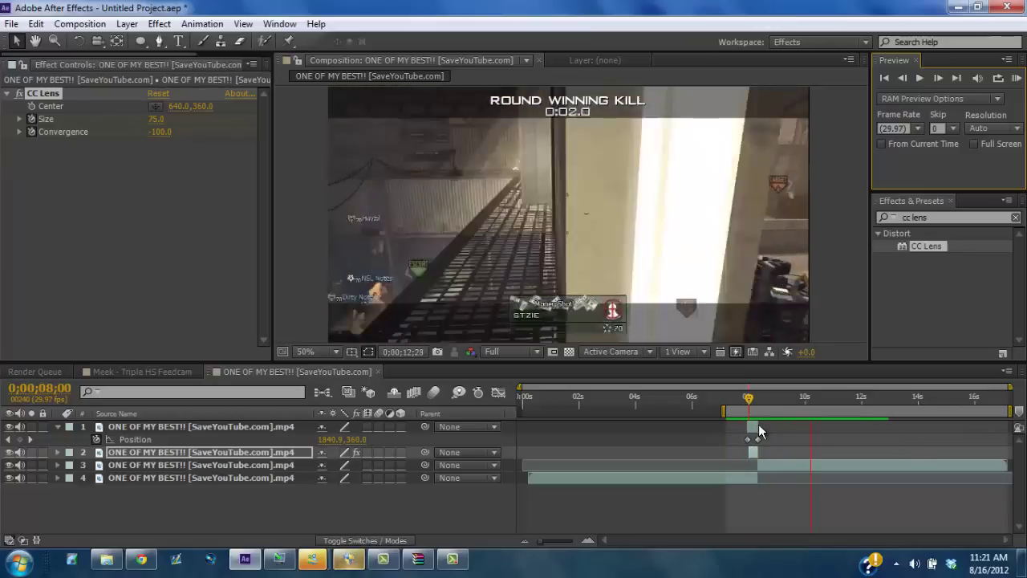
Stop the preview, reveal the freeze-frame layer's keyframed properties, and select its Convergence and layer 1's Position keyframes.
key(space)
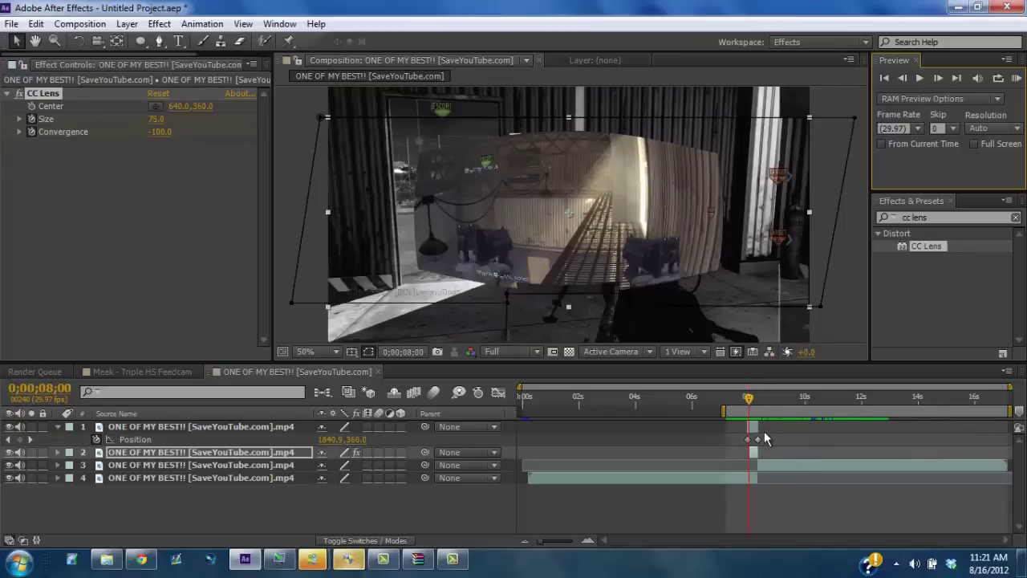
key(u)
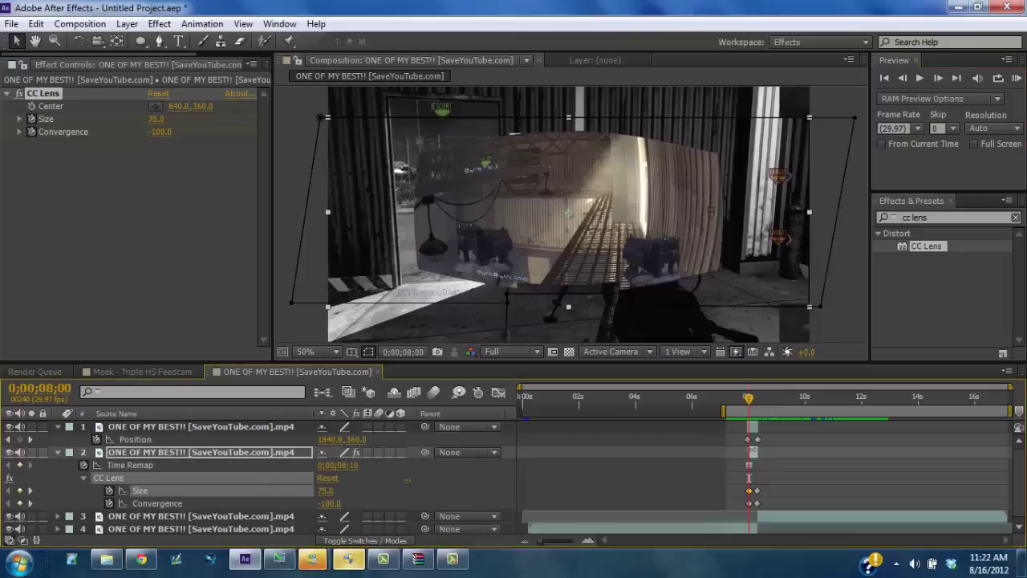
click(751, 503)
click(748, 439)
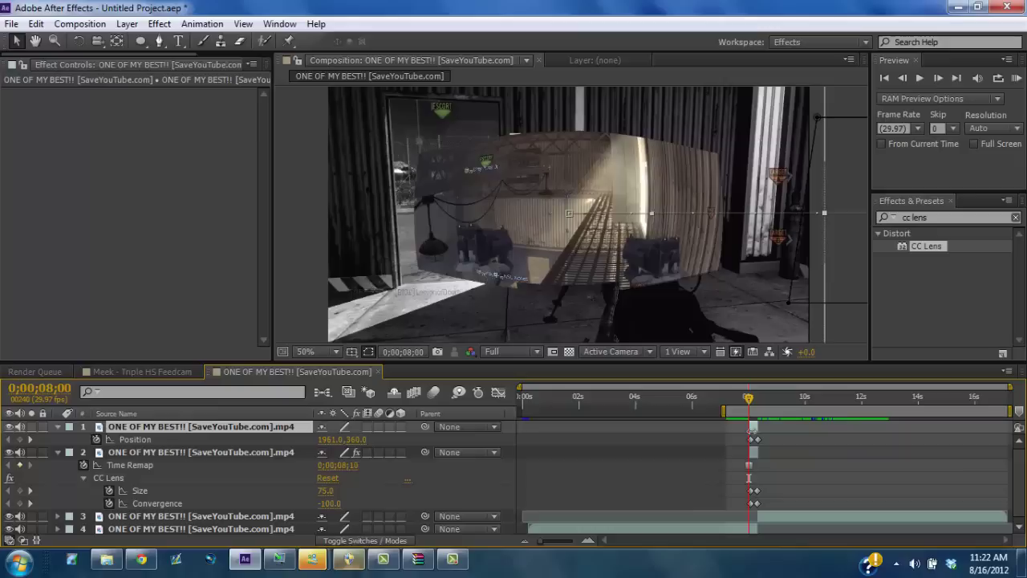
click(750, 455)
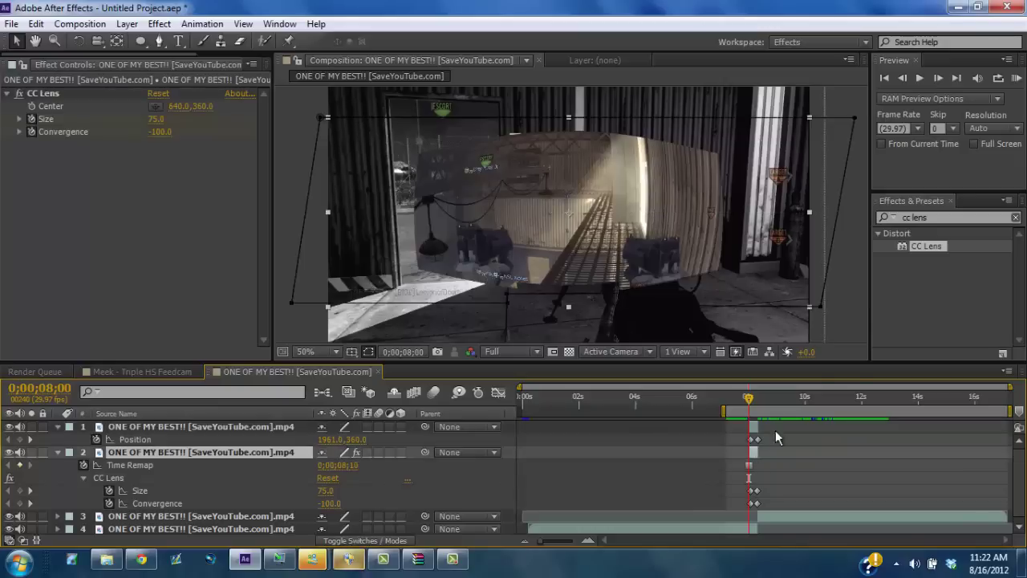
click(1016, 78)
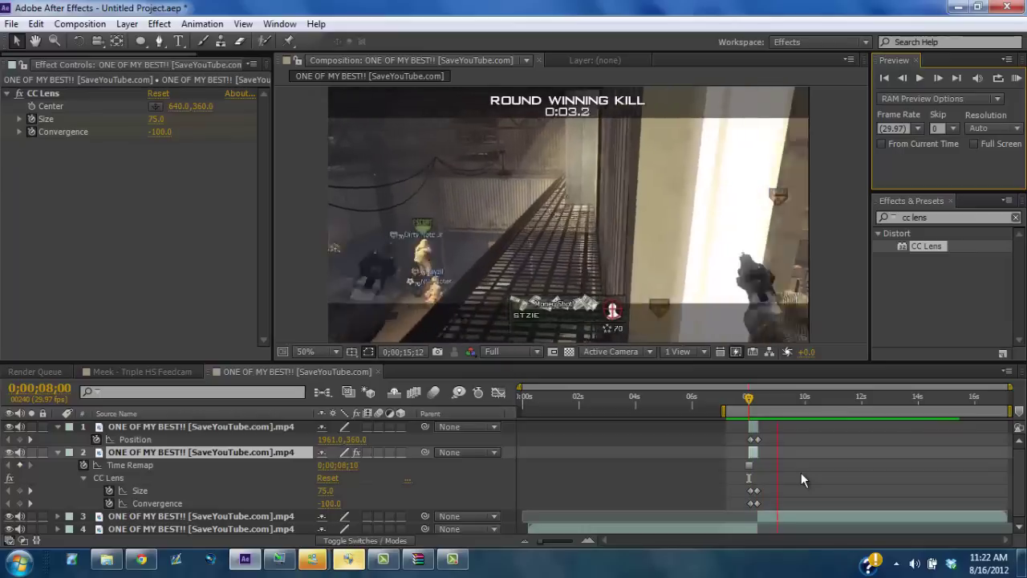
key(space)
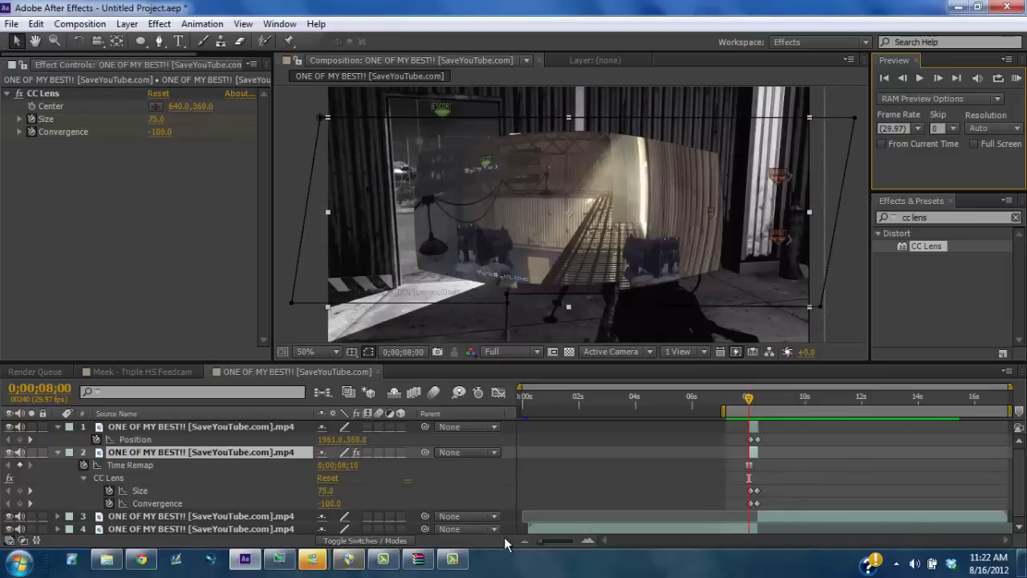
click(456, 564)
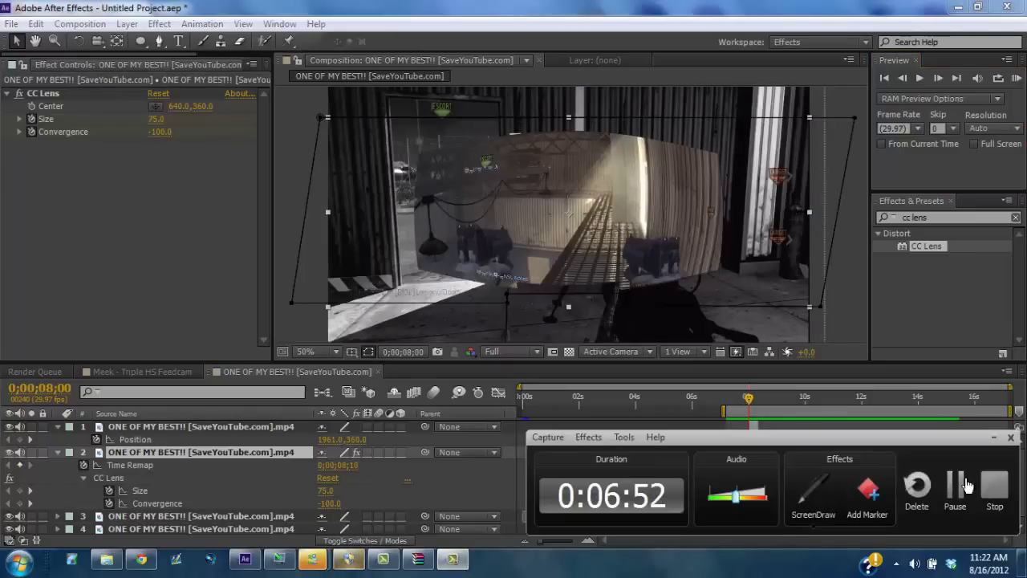